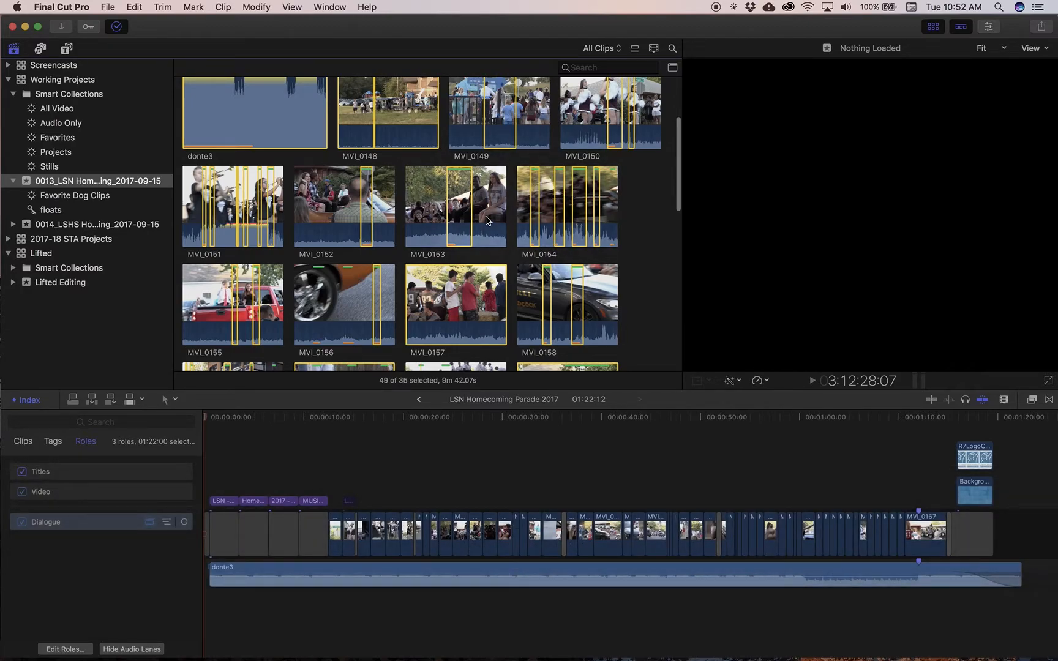
Run Analyze and Fix on the selected event clips, with Find people and Create Smart Collections after analysis enabled
right_click(462, 197)
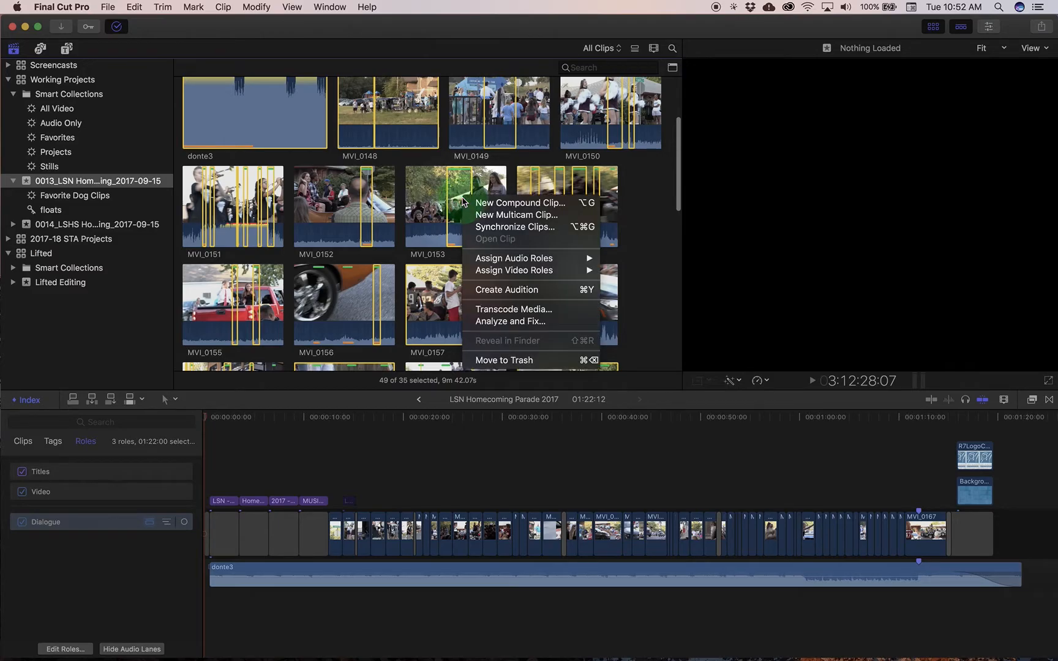
left_click(534, 323)
left_click(472, 89)
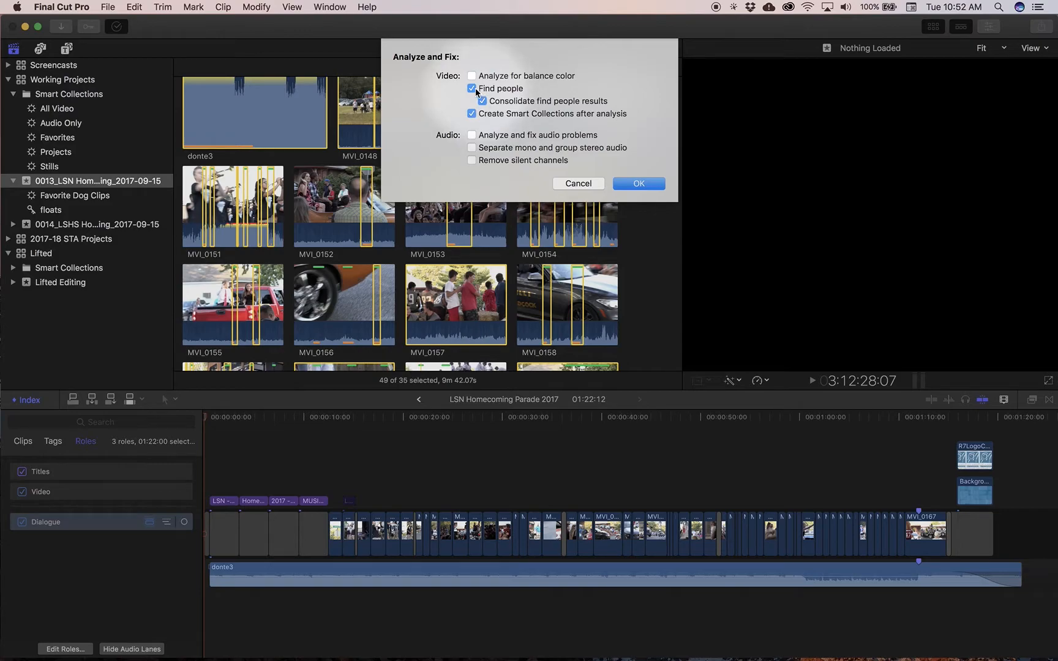
left_click(473, 89)
left_click(472, 89)
left_click(483, 101)
left_click(643, 185)
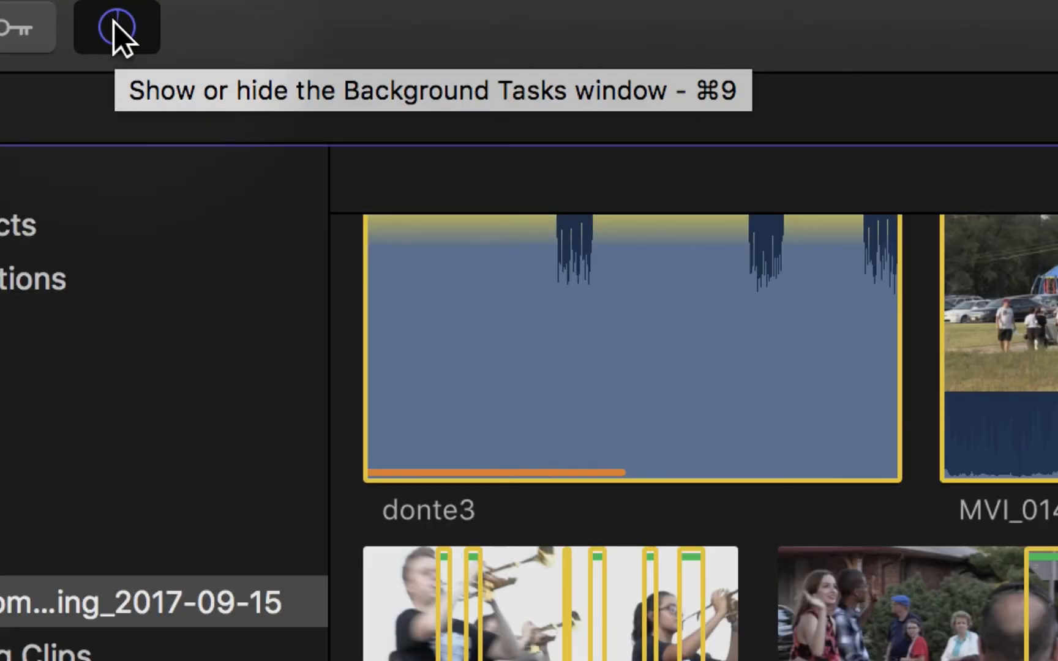
Check the progress of Transcoding and Analysis for the individual clips in the Background Tasks window
left_click(114, 27)
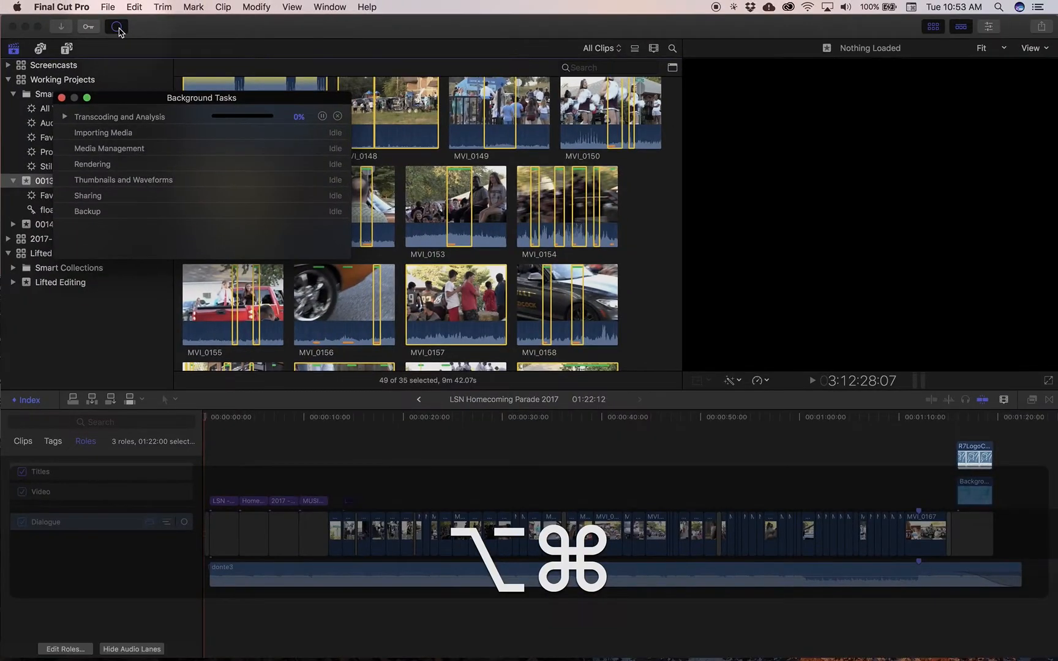
left_click_drag(198, 98, 285, 55)
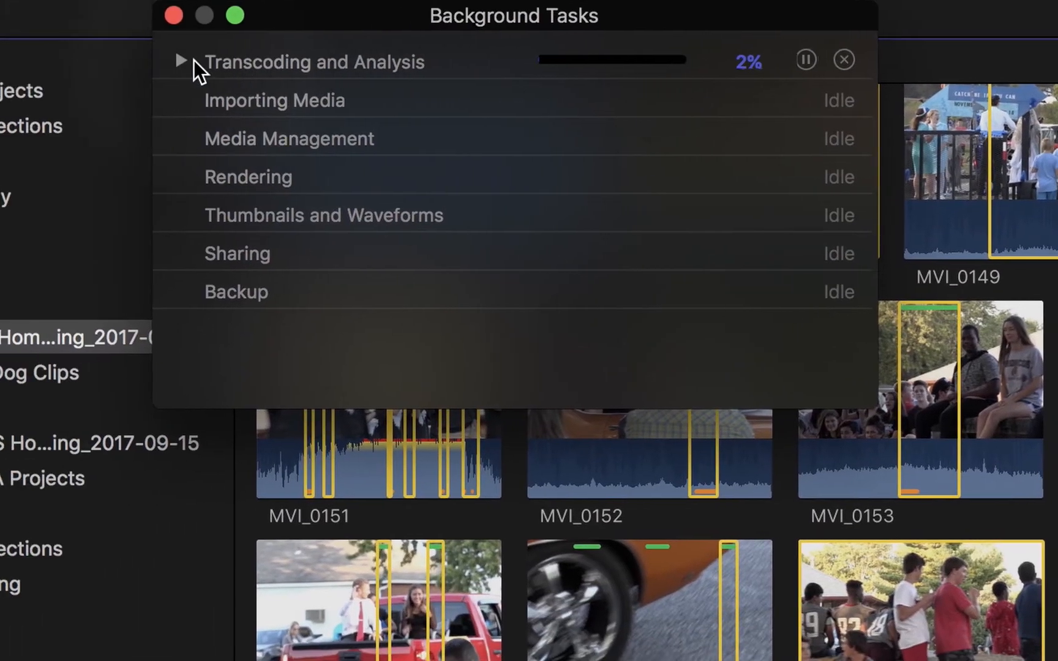
left_click(182, 61)
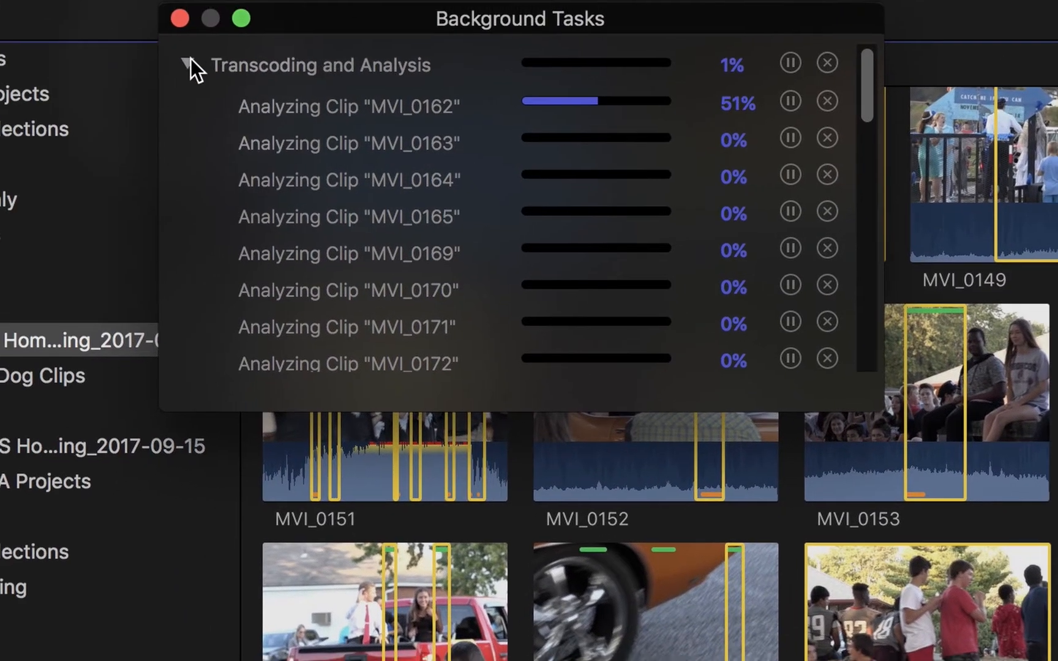
left_click(191, 61)
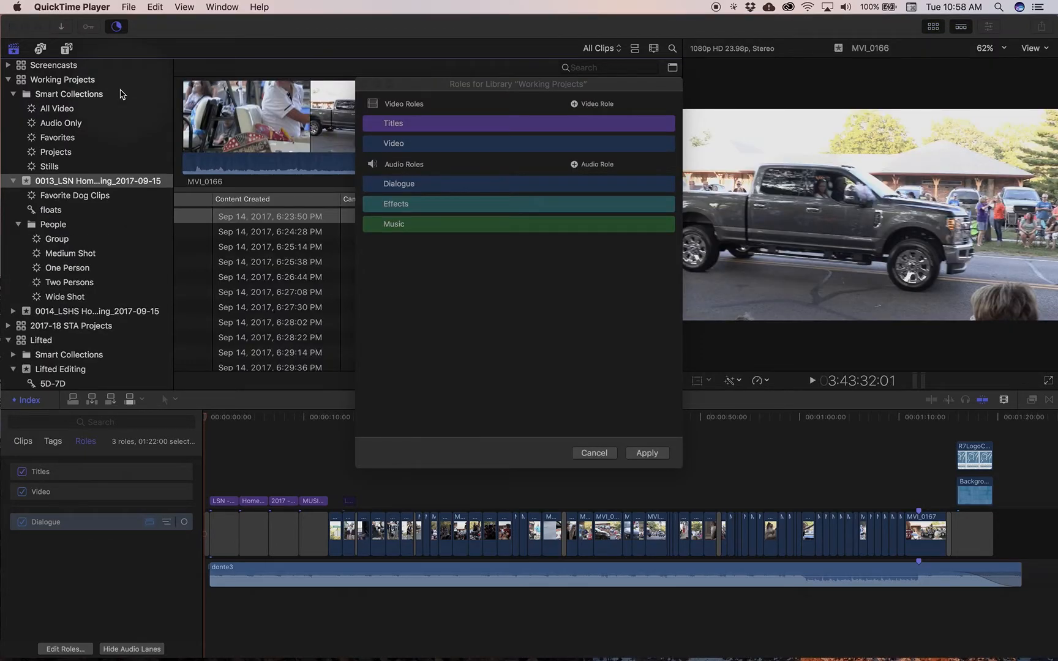
Dismiss the library roles window and recheck the remaining clip analysis in Background Tasks, closing that window when finished
left_click(119, 30)
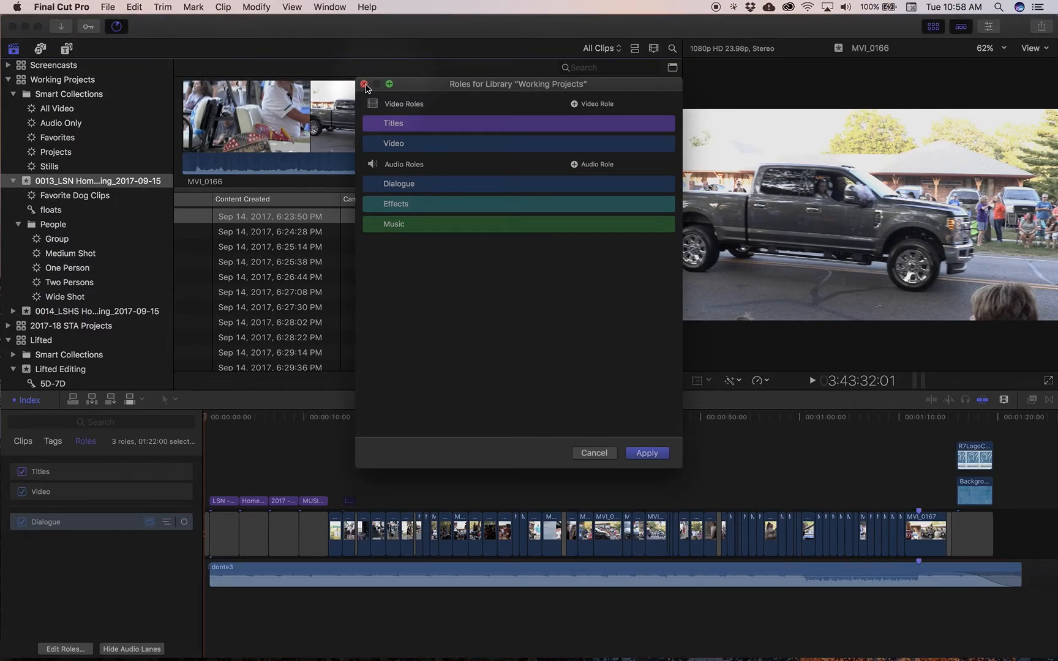
left_click(120, 29)
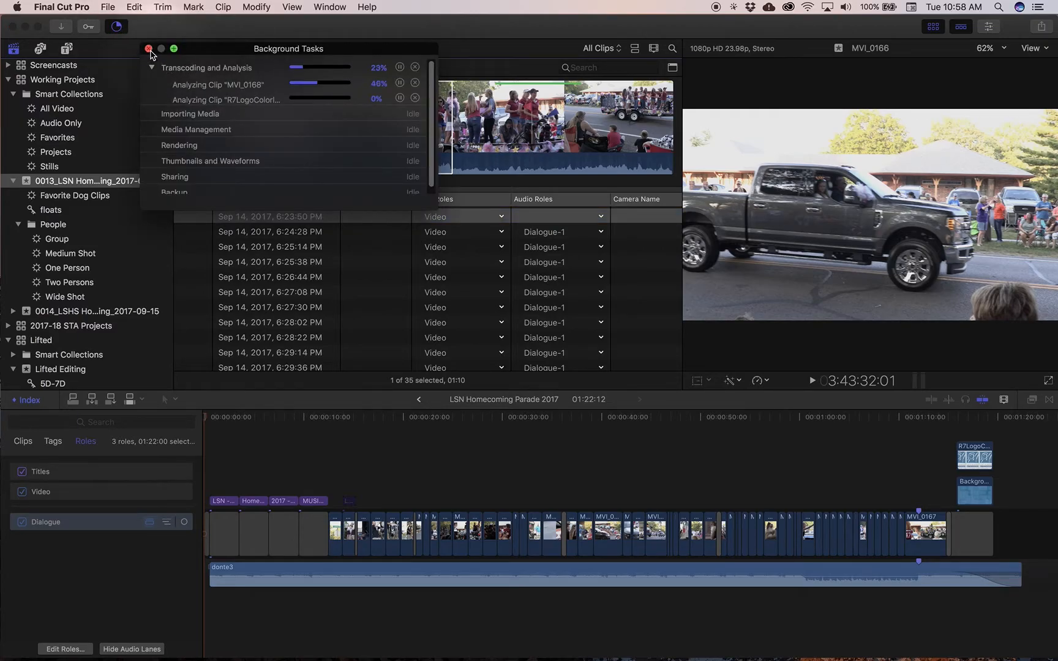
left_click(149, 49)
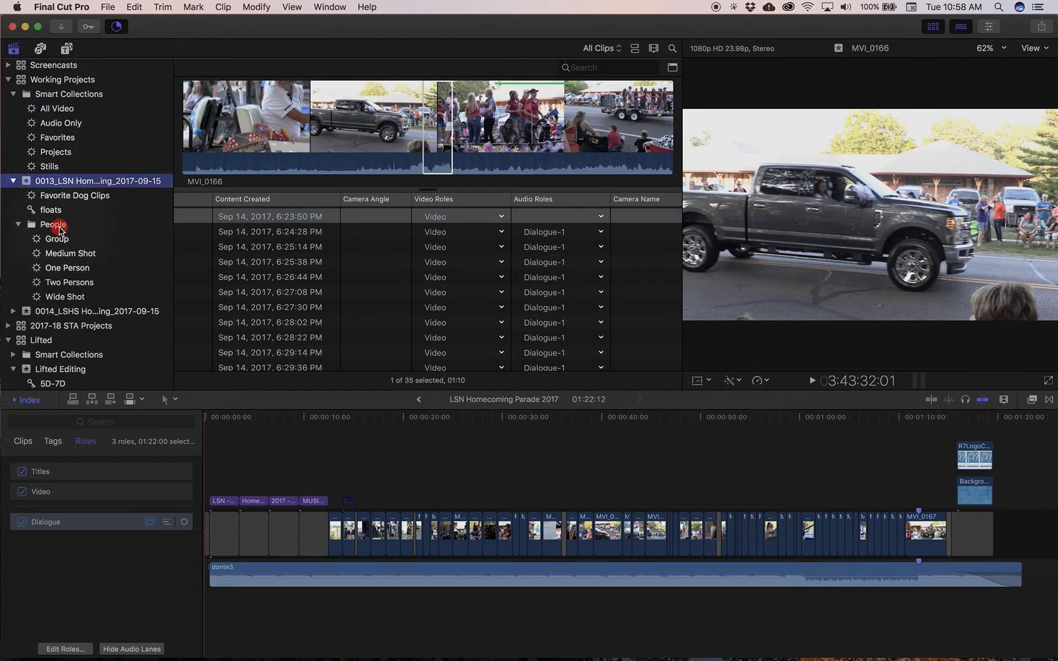
Show the People folder as filmstrips and view its Group, Medium Shot, Wide Shot, Two Persons and One Person collections
left_click(60, 226)
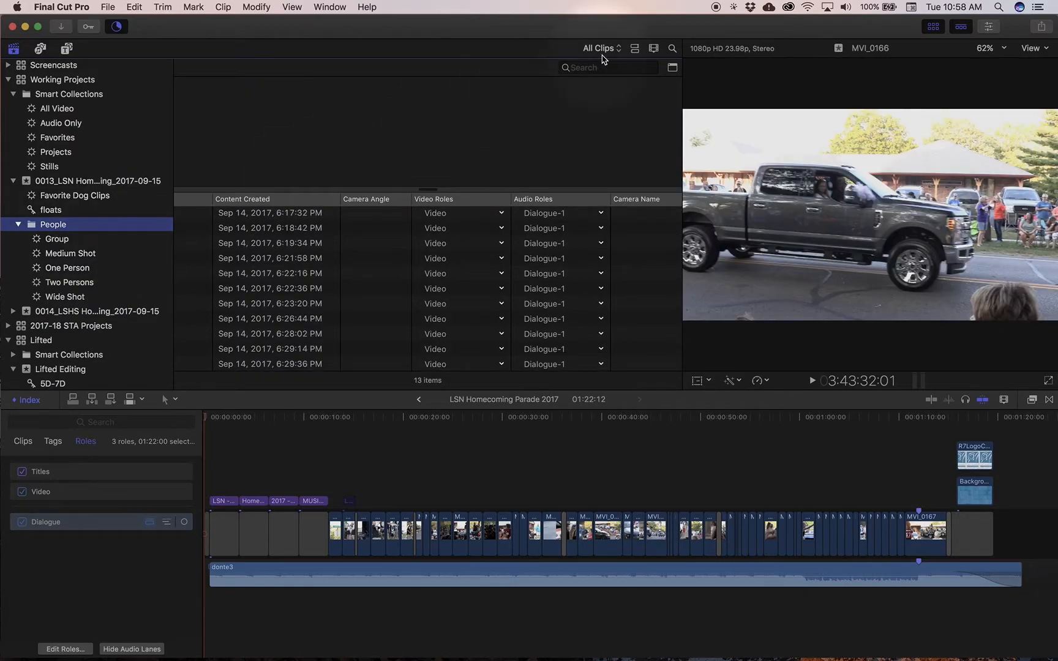
left_click(635, 49)
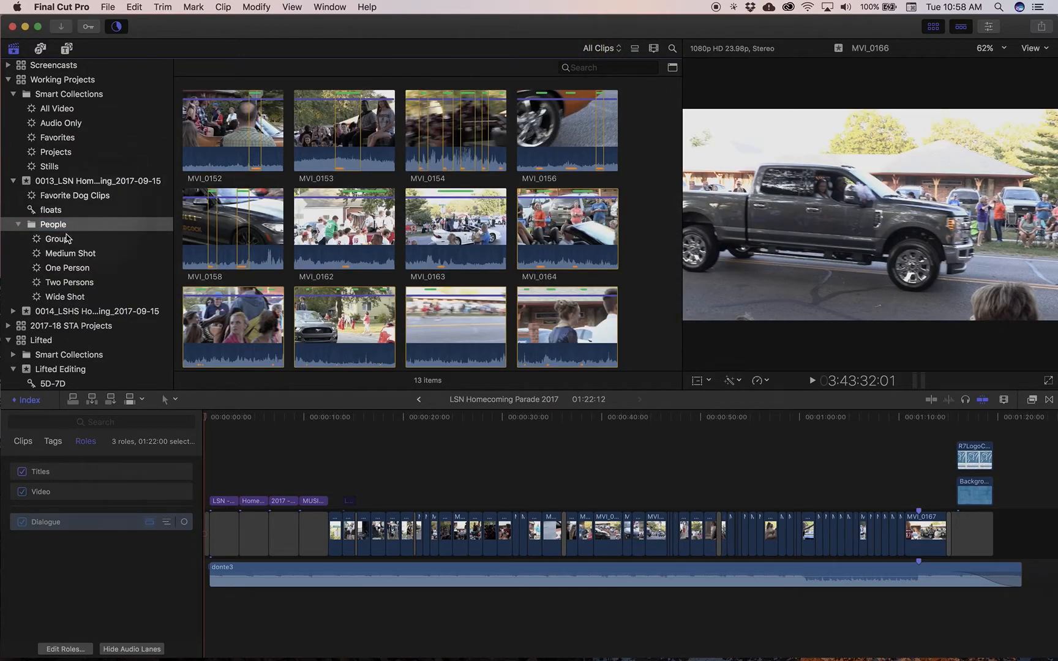
left_click(64, 241)
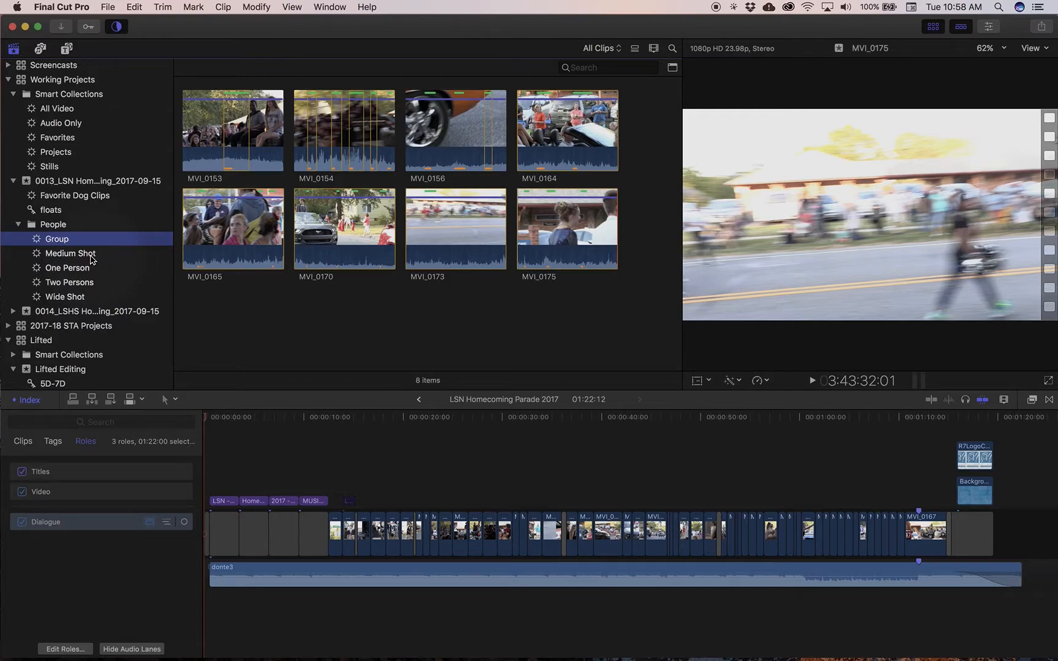
left_click(90, 257)
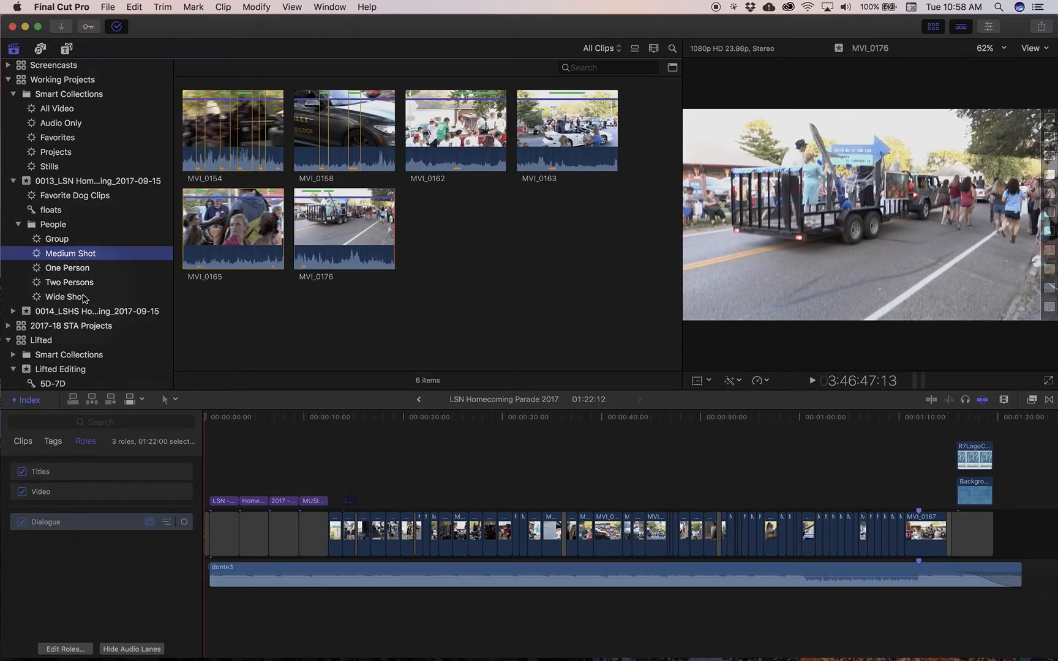
left_click(84, 297)
left_click(86, 284)
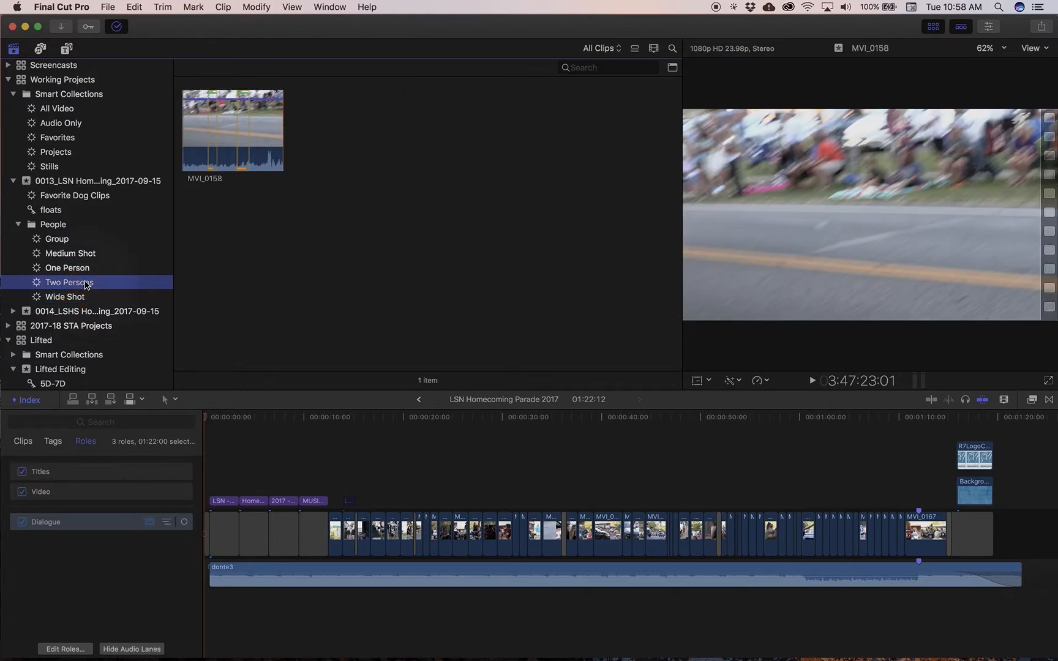
left_click(86, 268)
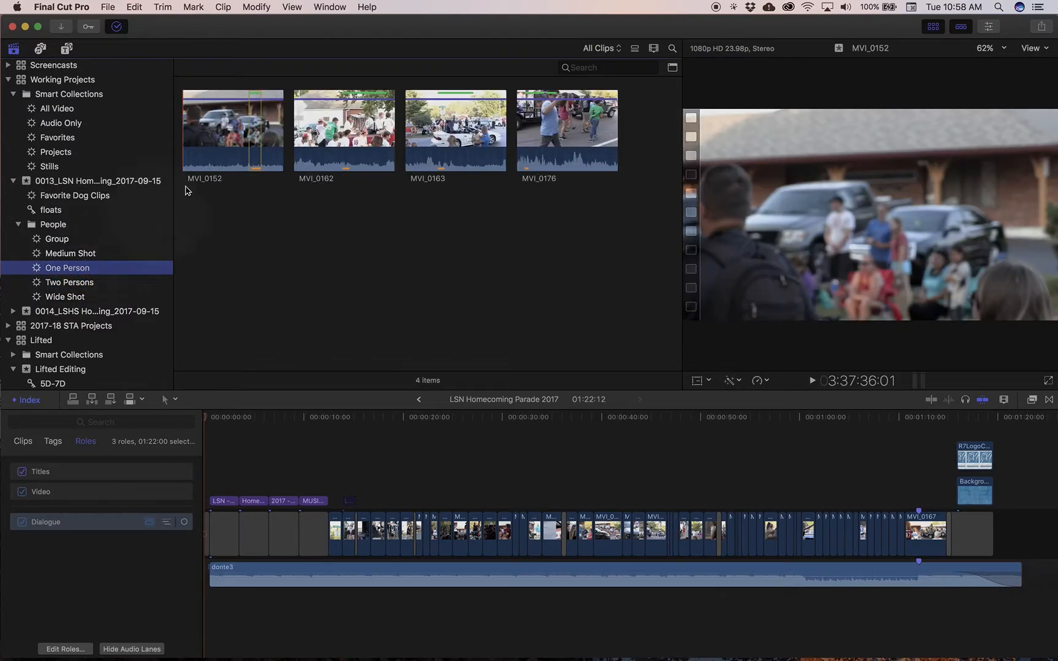
Preview clips MVI_0152, MVI_0163 and MVI_0162 in the One Person collection
left_click(186, 142)
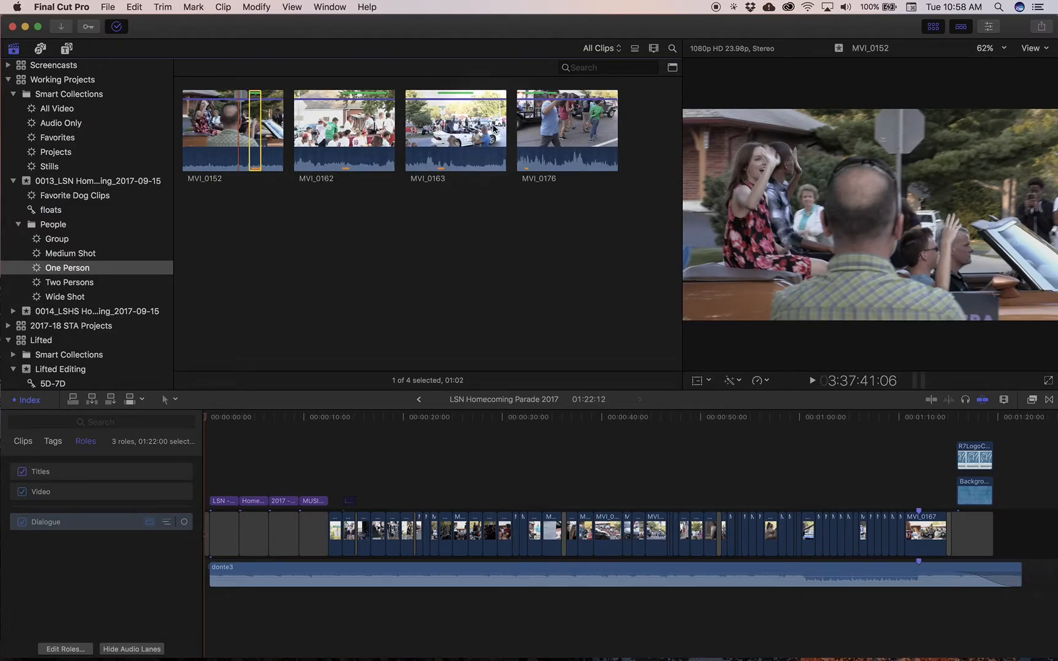
left_click(426, 122)
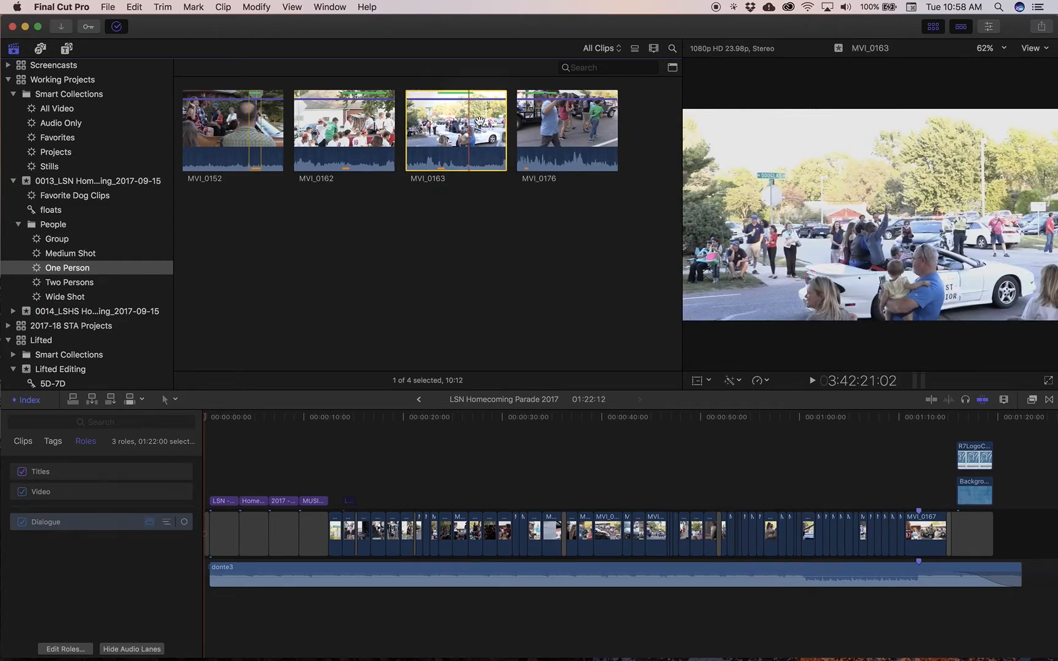
left_click(314, 129)
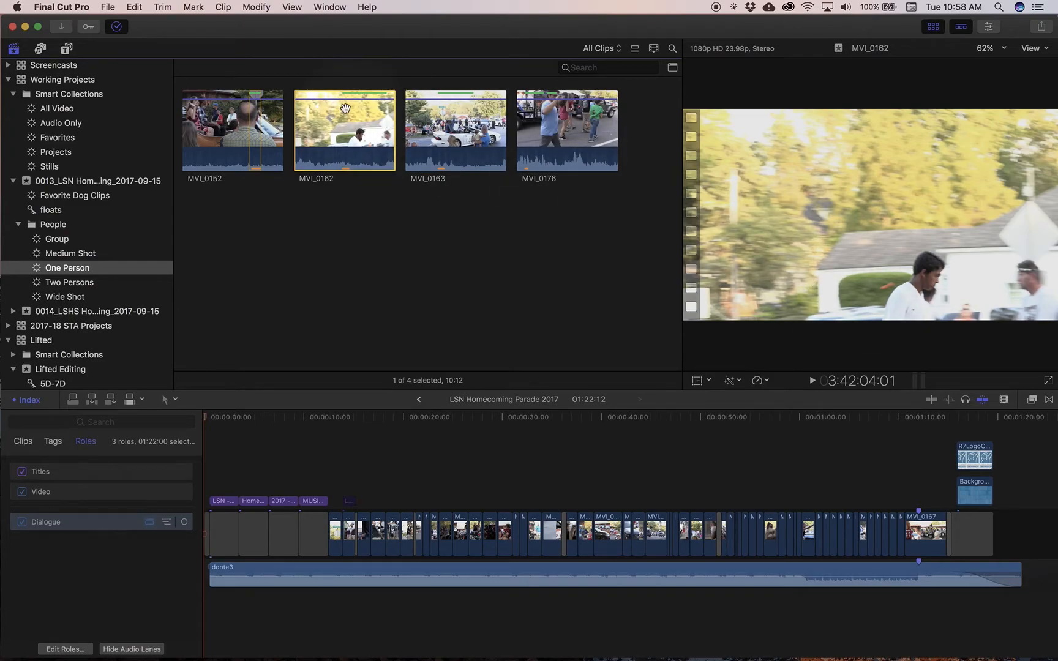
Show all clips of the People folder in list view and look over the list's columns
left_click(72, 227)
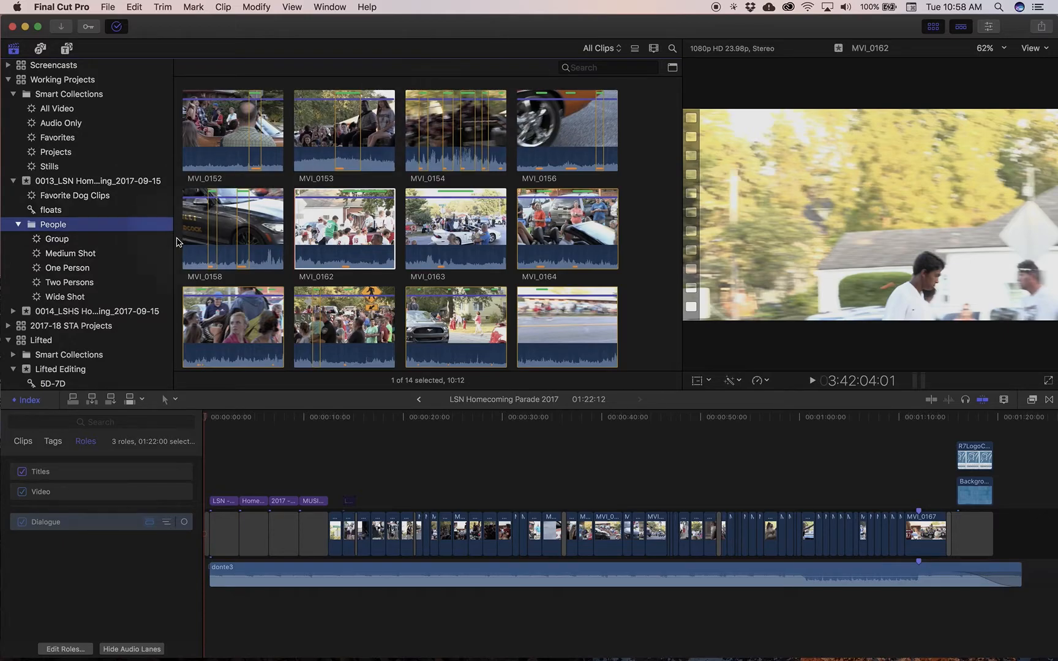
left_click(635, 48)
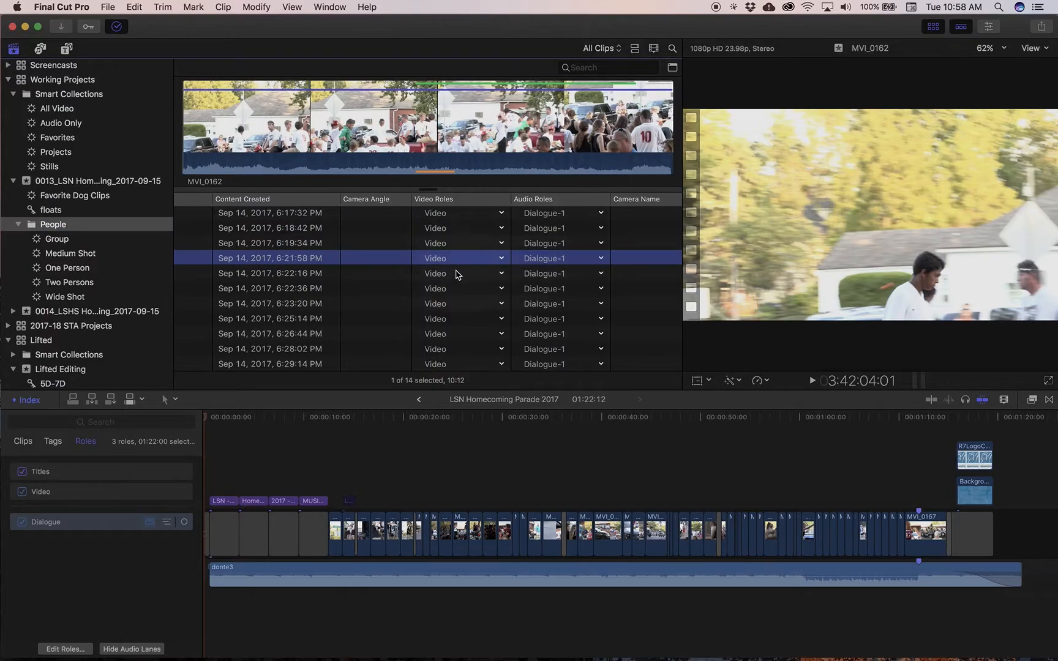
scroll(275, 272, "left", 10)
scroll(297, 269, "right", 10)
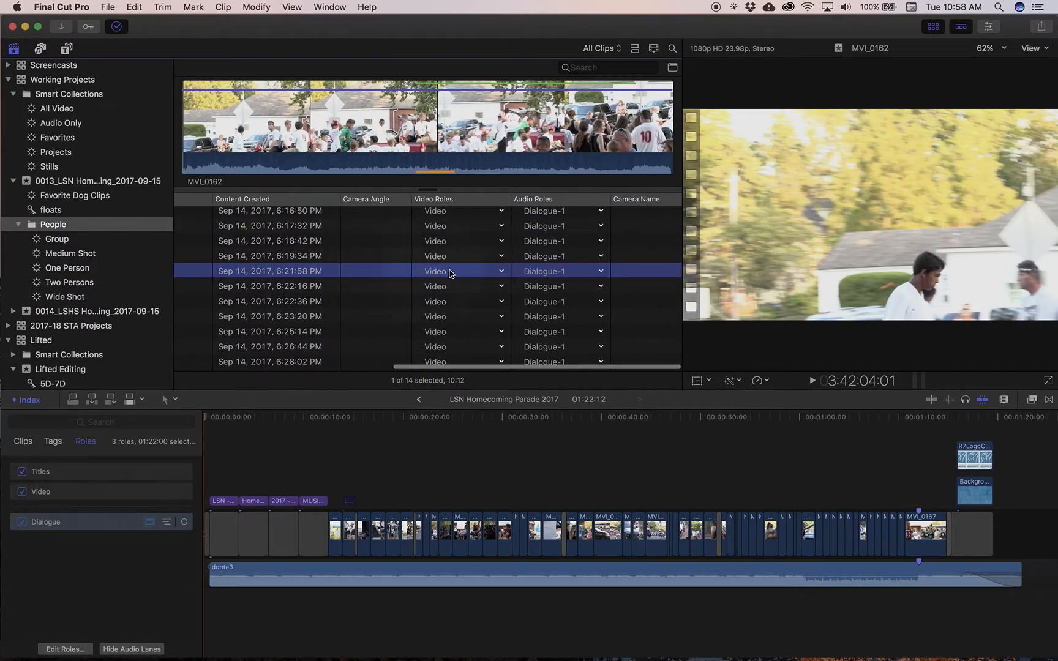
Examine the video role and audio role choices available for clip MVI_0162 in the clip list
left_click(501, 272)
left_click(497, 276)
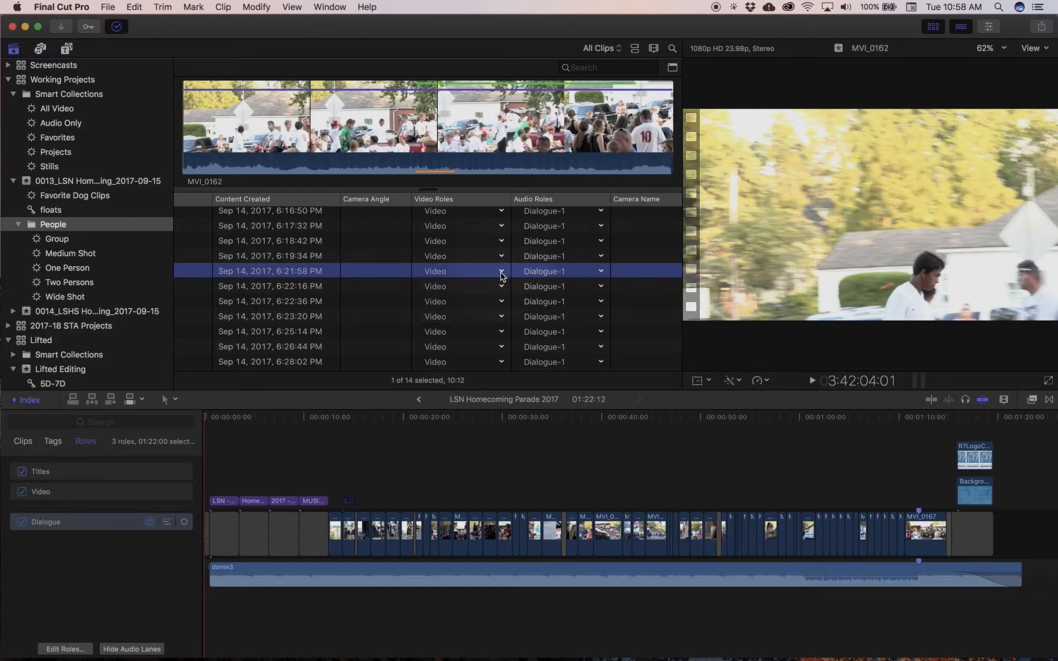
left_click(494, 276)
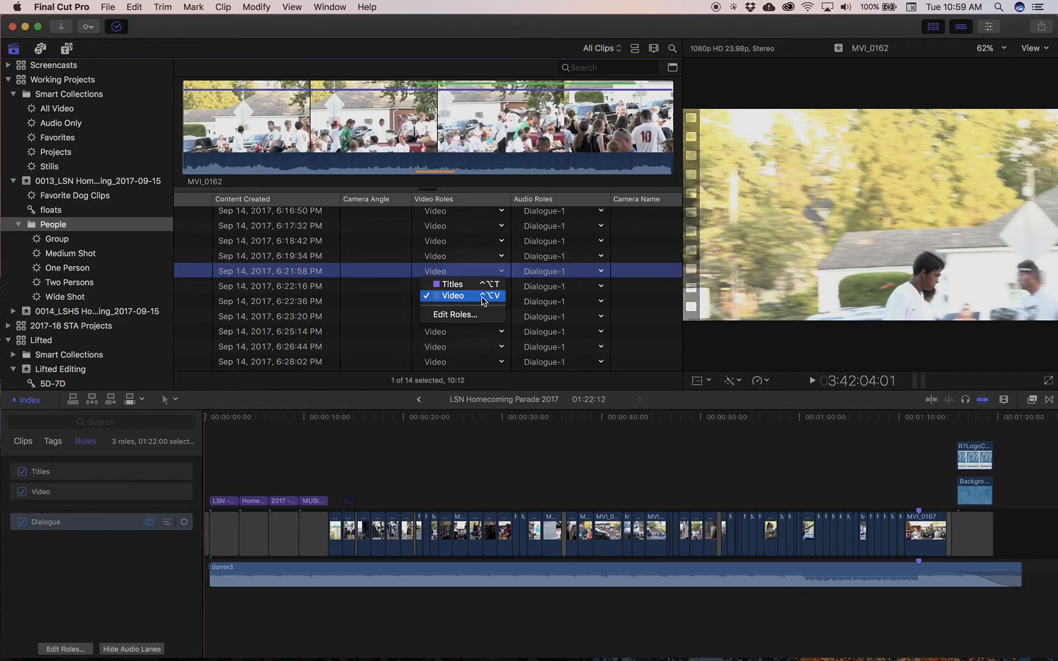
left_click(571, 277)
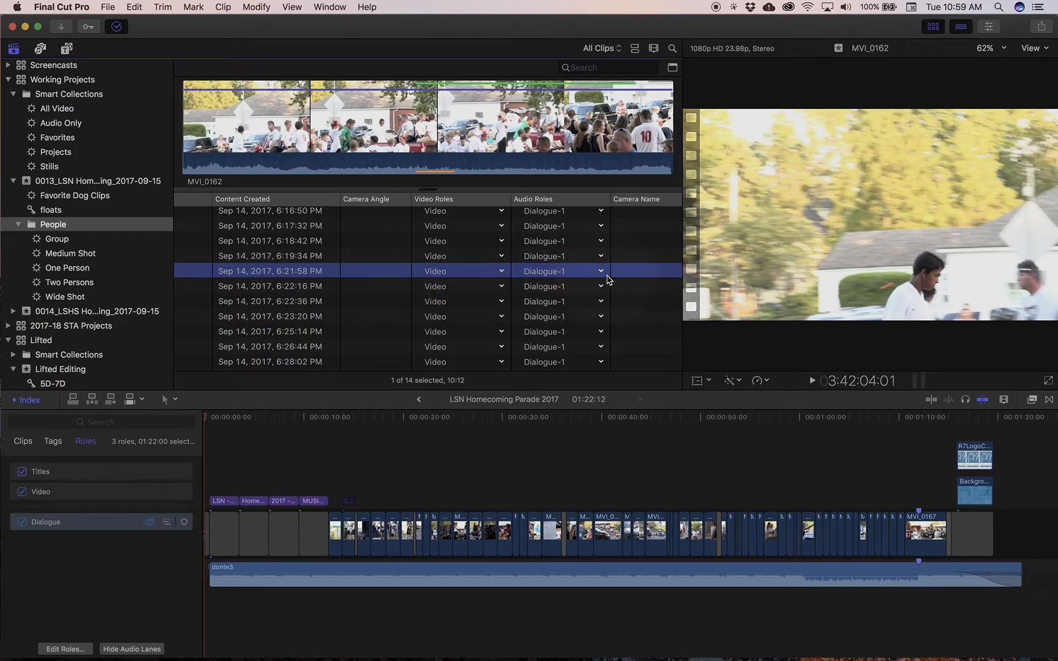
left_click(601, 273)
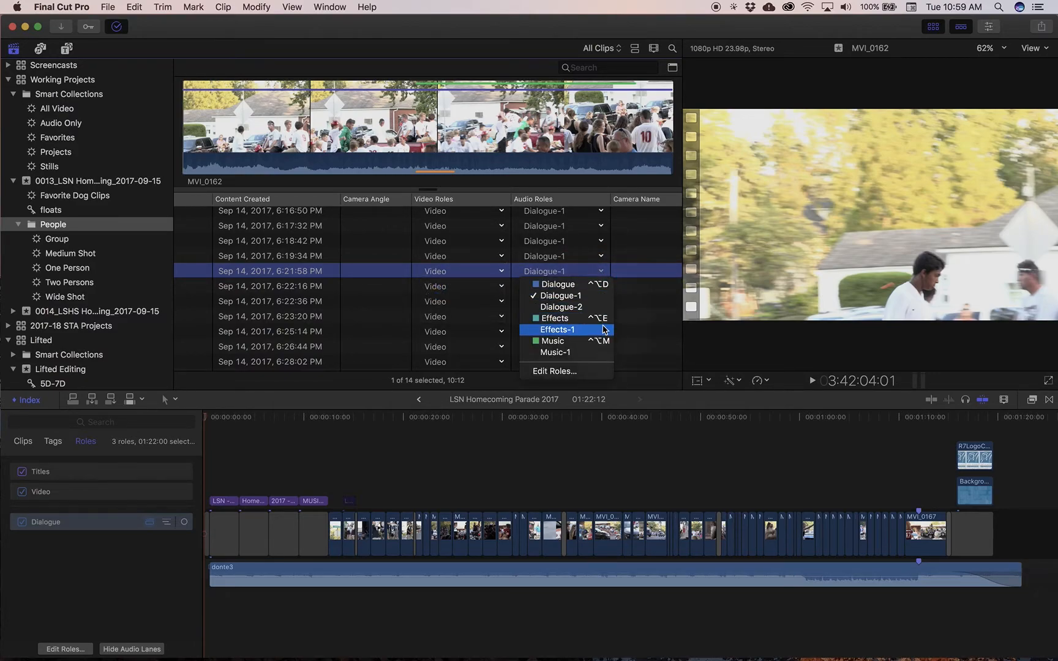
left_click(577, 275)
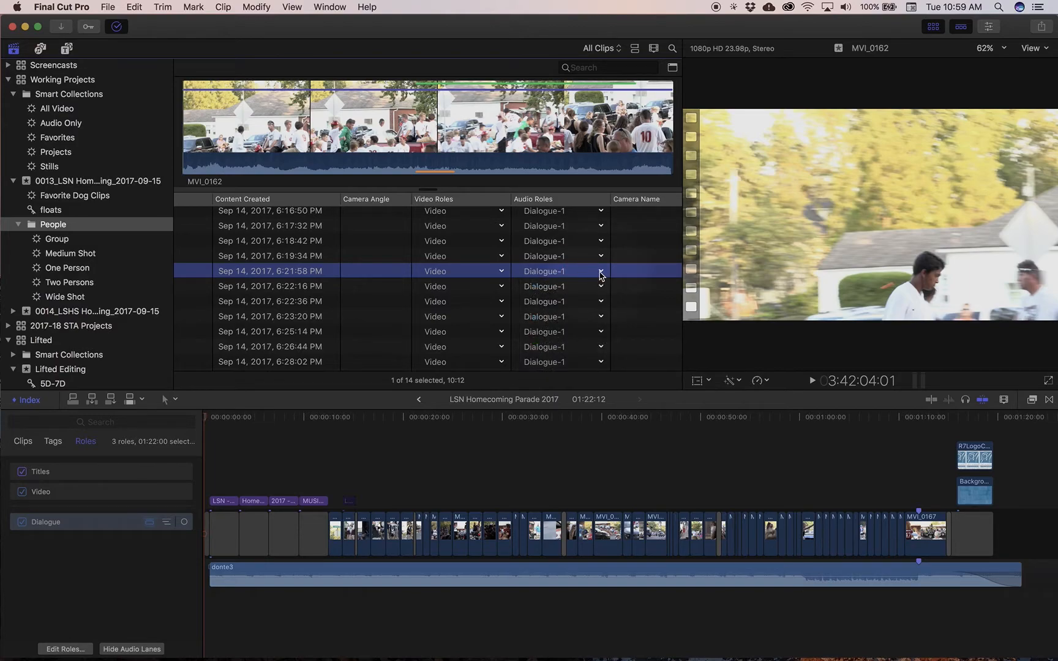
scroll(564, 290, "up", 1)
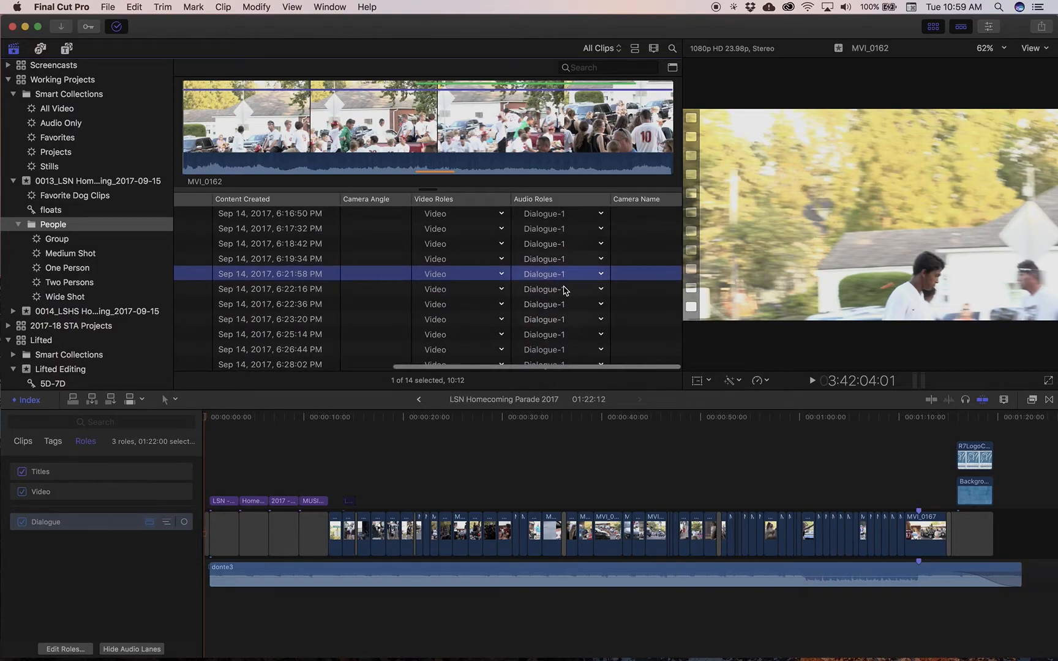
scroll(465, 286, "left", 5)
scroll(438, 283, "right", 2)
scroll(429, 280, "right", 3)
scroll(421, 282, "up", 1)
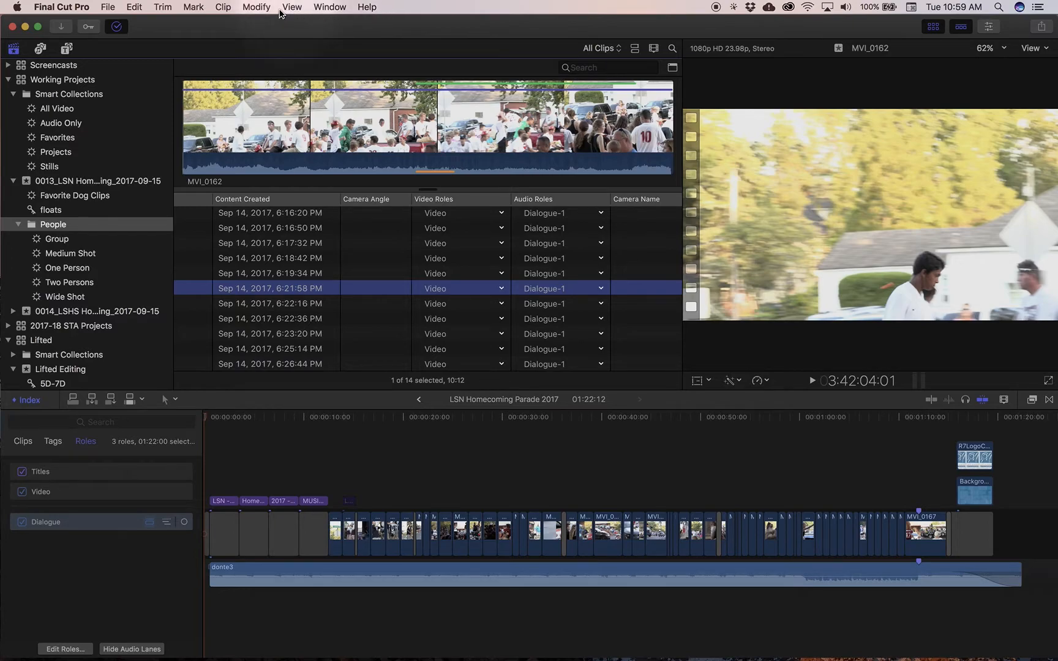
Open the role editor for the Working Projects library, examine its video and audio roles, and close it
left_click(258, 6)
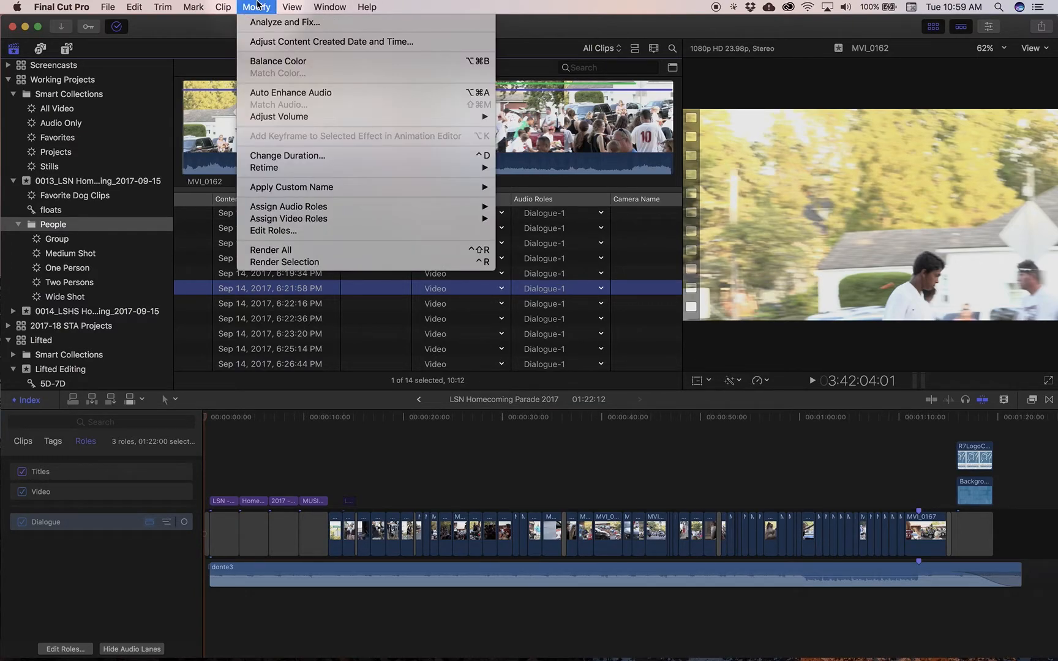
left_click(330, 230)
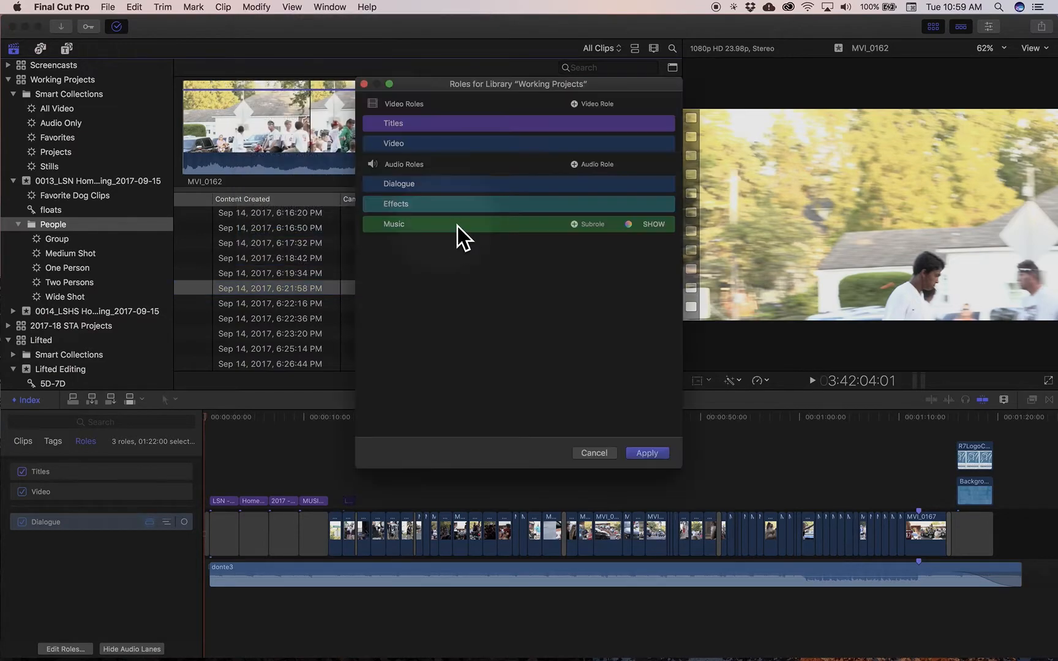
left_click(364, 83)
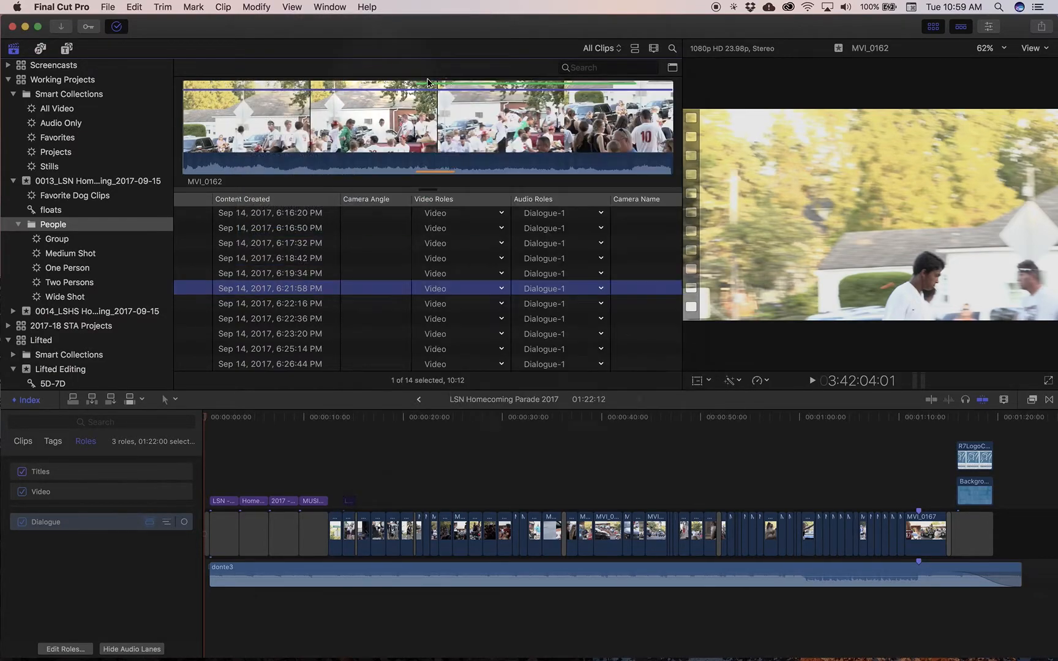
Show the inspector for MVI_0162 and view the clip's video, audio and info properties
left_click(992, 28)
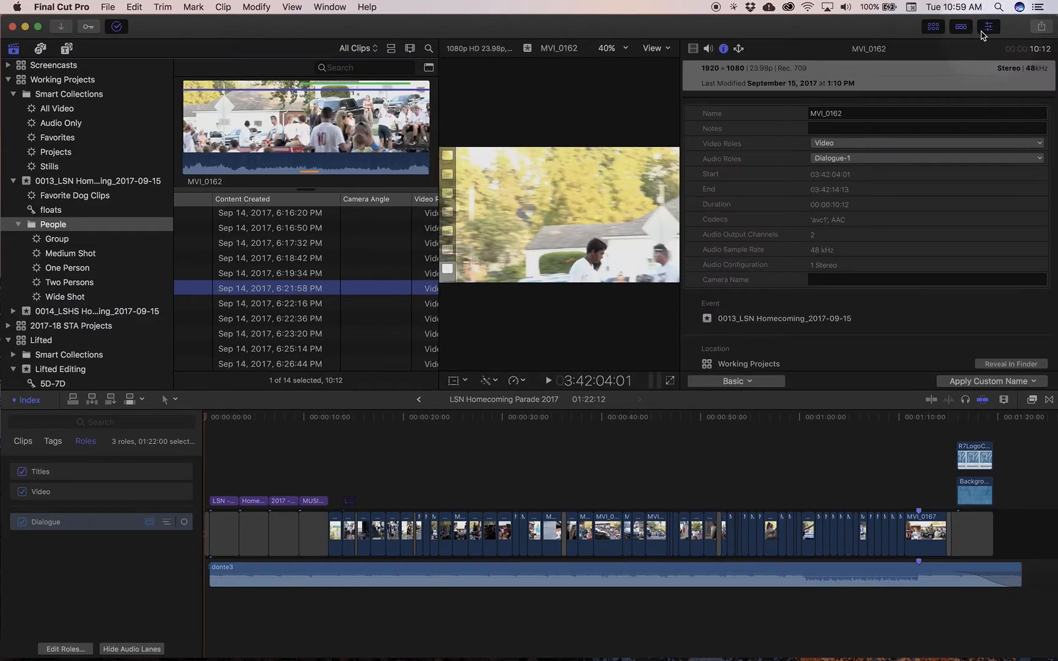
left_click(692, 48)
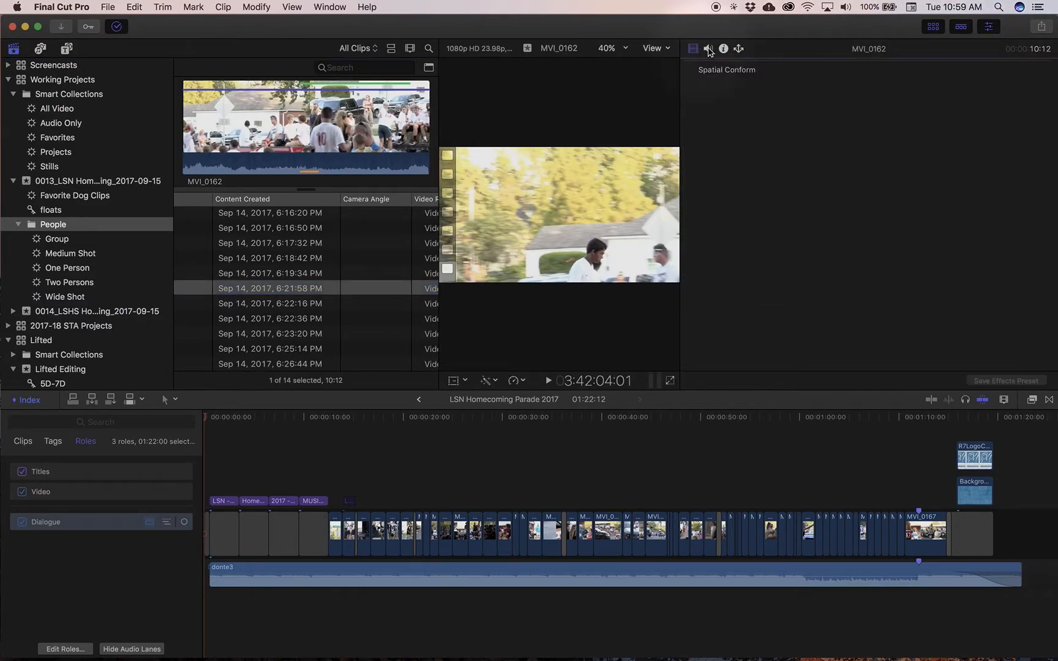
left_click(709, 49)
left_click(726, 49)
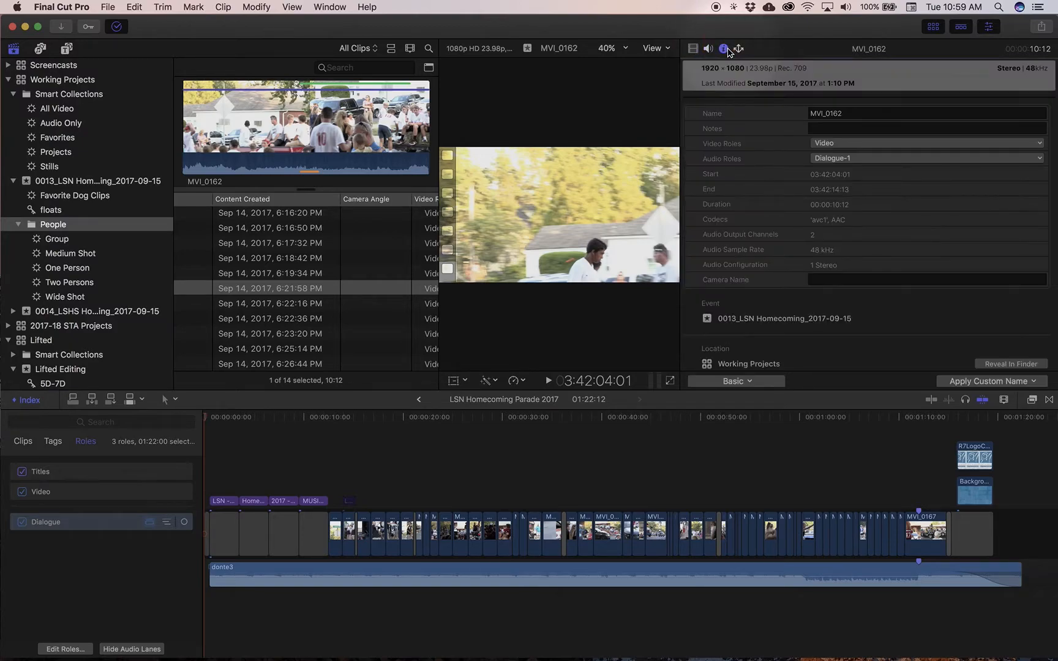
Examine the video role and audio role choices for MVI_0162 in the inspector
left_click(855, 149)
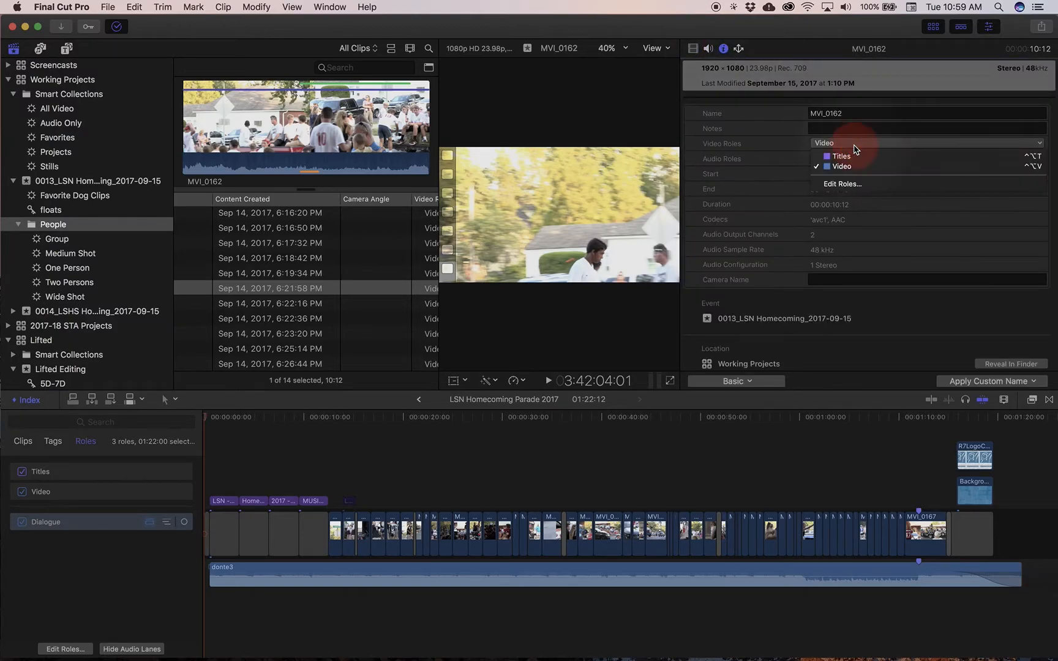
left_click(856, 145)
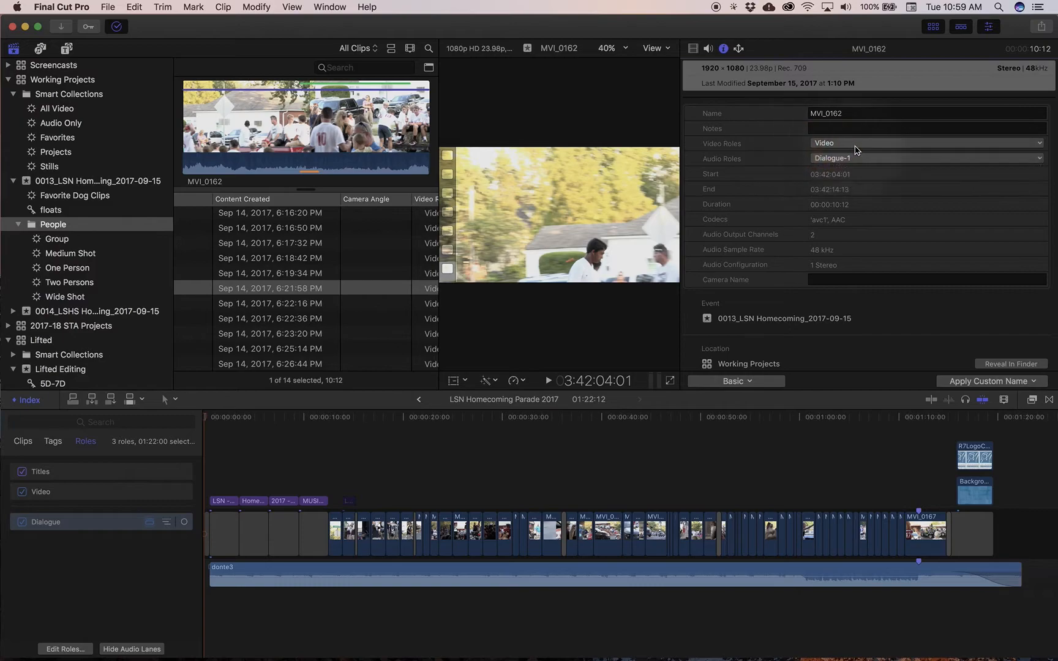
left_click(866, 160)
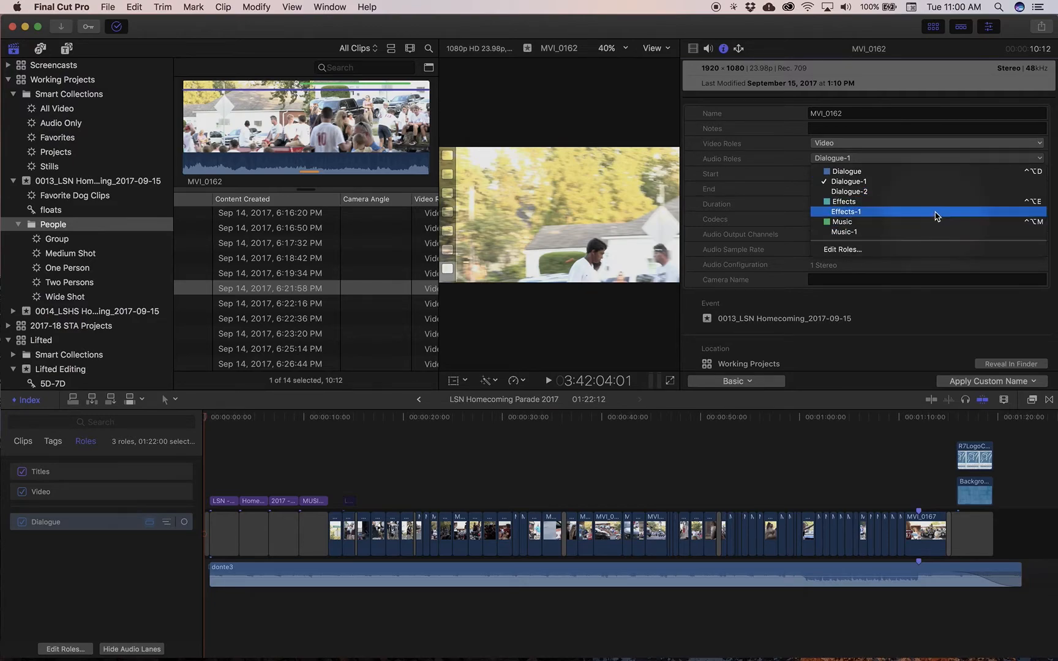
Add an audio role named Natural Sound to the Working Projects library and close the role editor
left_click(928, 251)
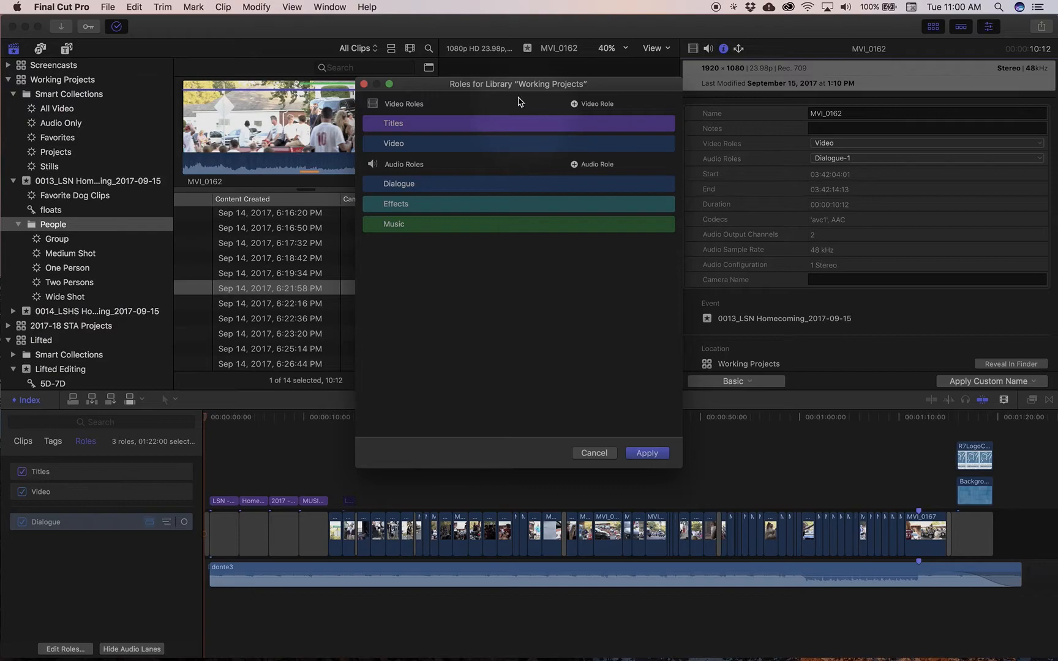
left_click_drag(518, 84, 429, 76)
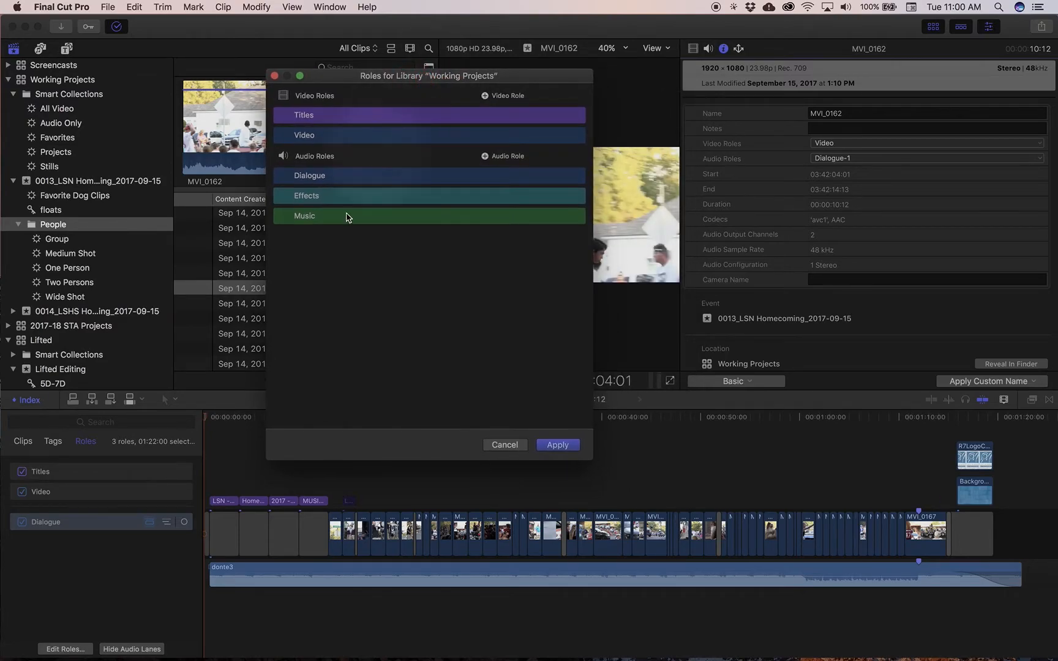
left_click(486, 156)
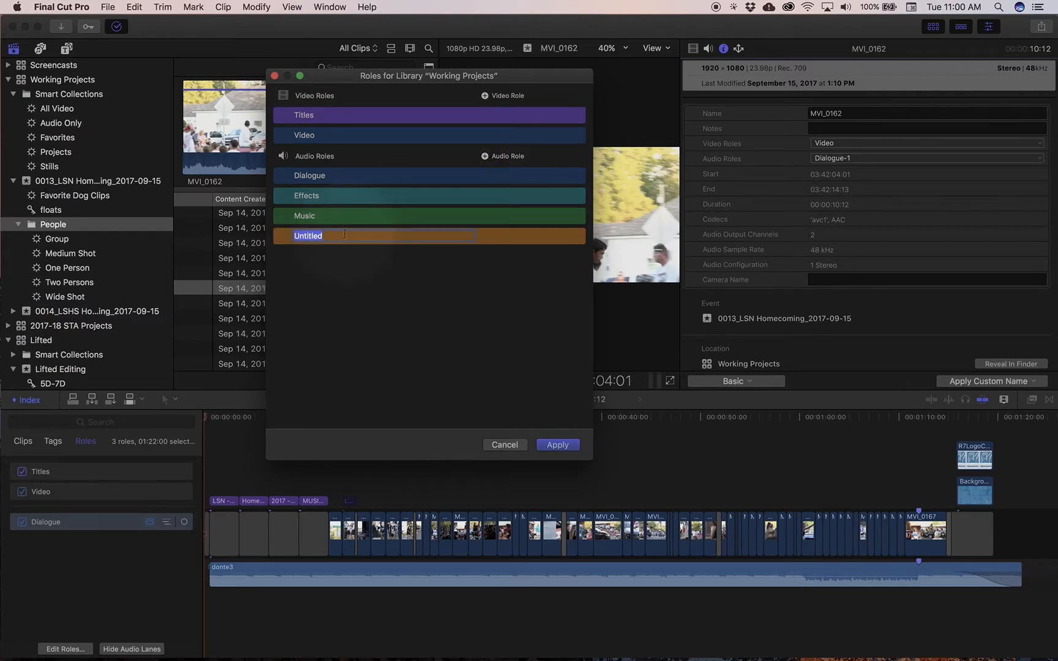
type("Natural Sound")
key("Return")
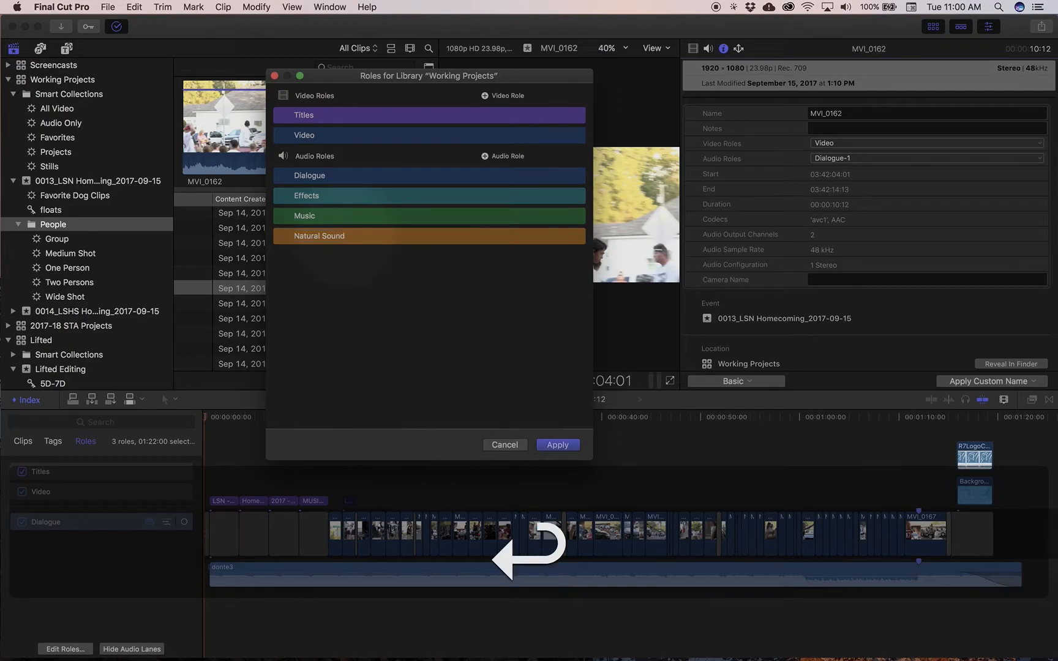
mouse_move(354, 242)
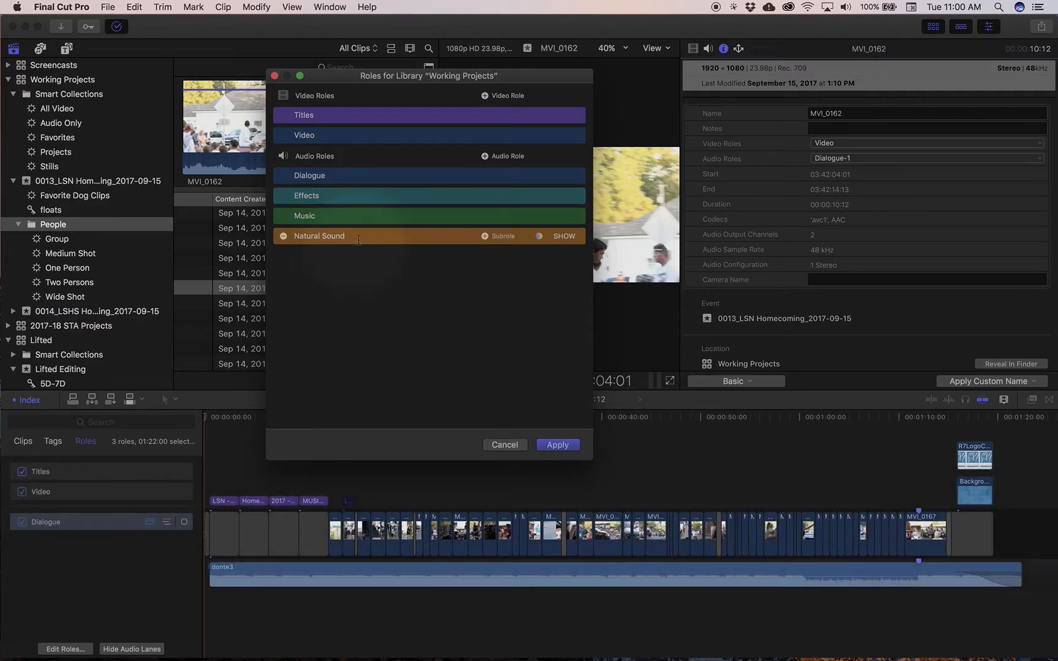
left_click(274, 75)
Assign the Natural Sound-1 audio role to clip MVI_0162 in the clip list
scroll(404, 279, "right", 5)
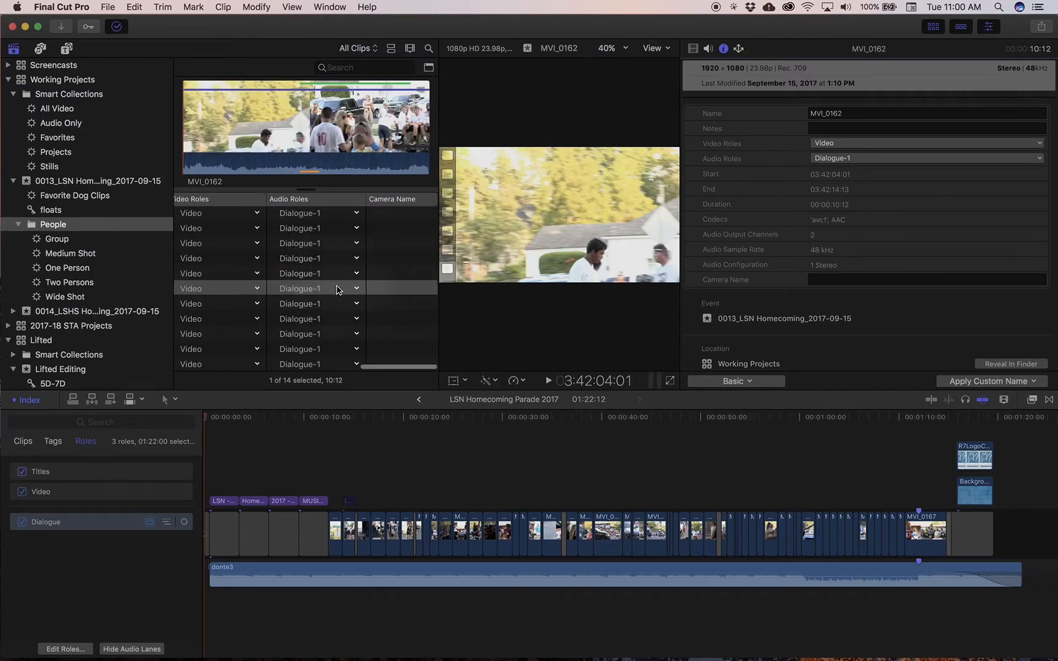
left_click(358, 289)
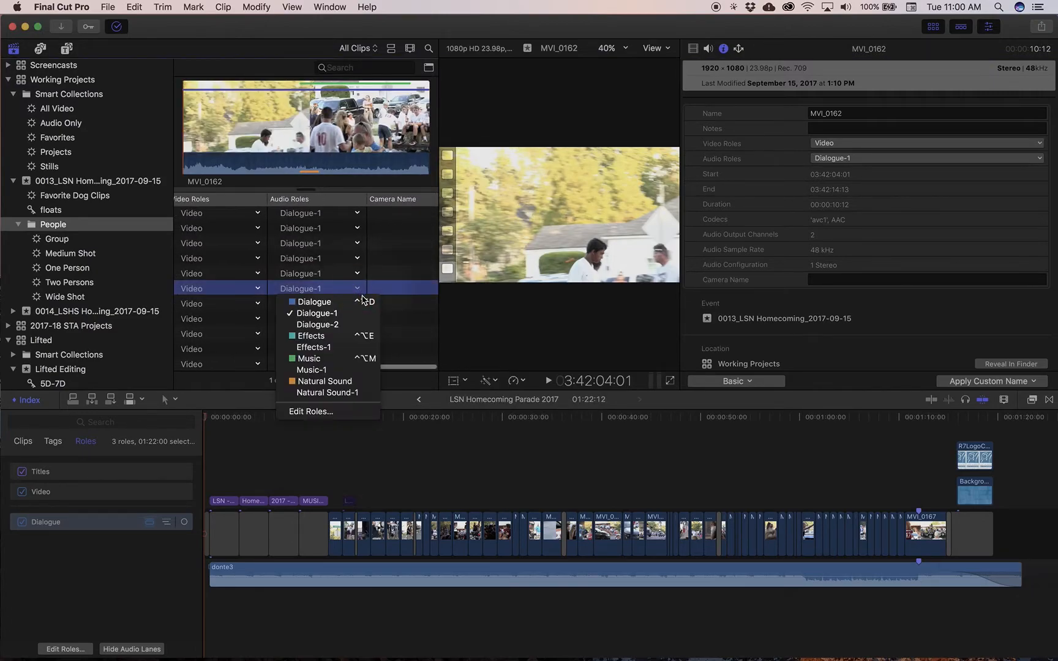
left_click(343, 393)
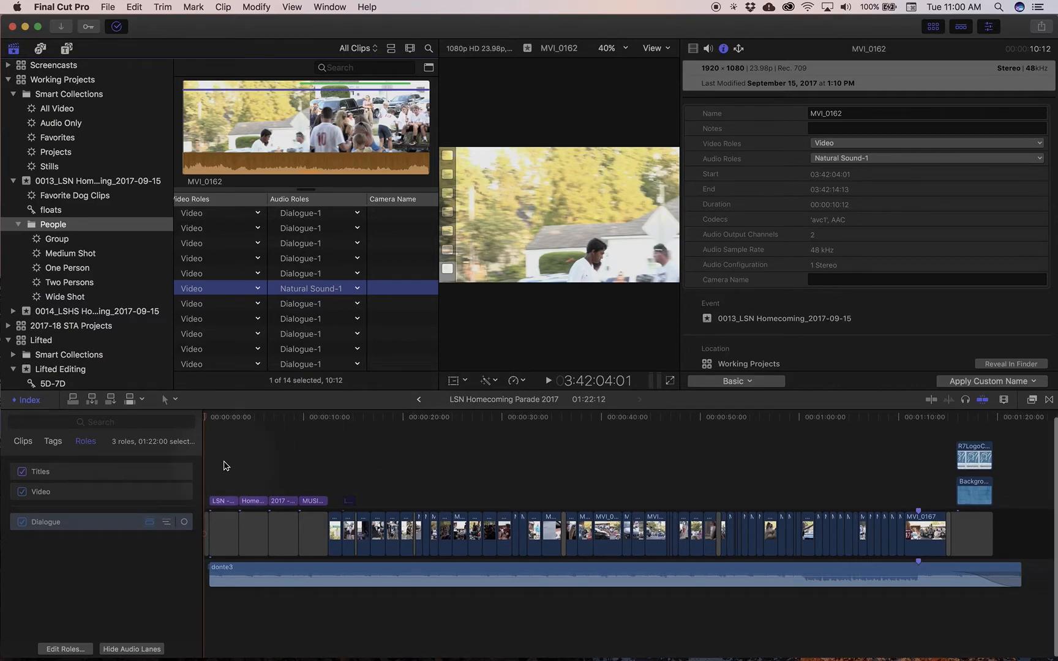
Review the roles in the timeline index, expanding and collapsing the Dialogue subroles and showing the audio lanes
left_click(27, 400)
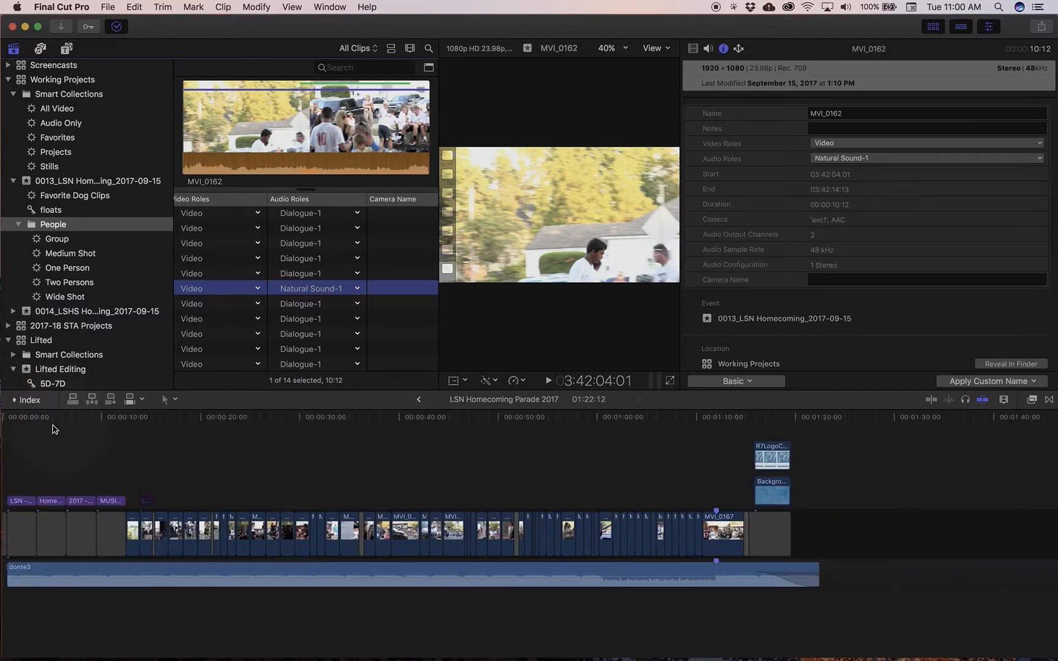
left_click(31, 401)
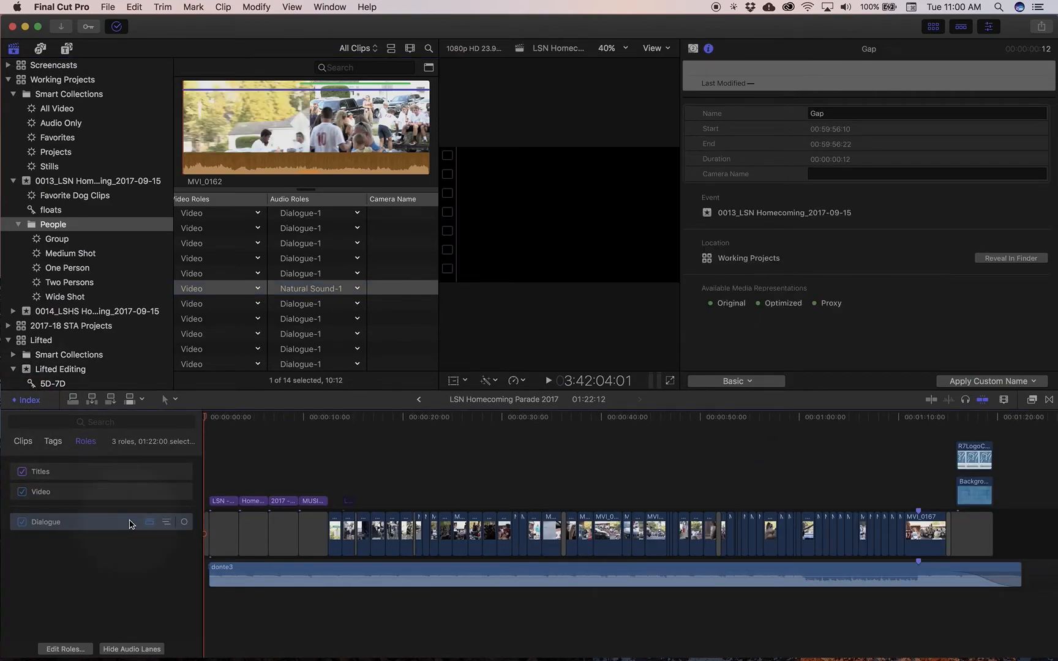
left_click(167, 522)
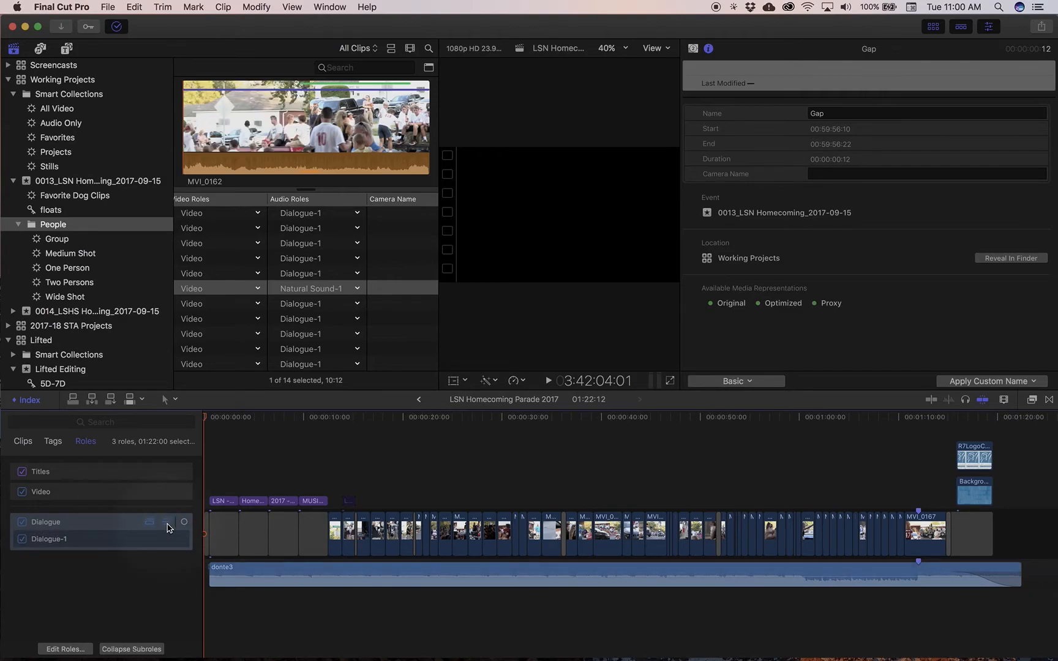
left_click(163, 524)
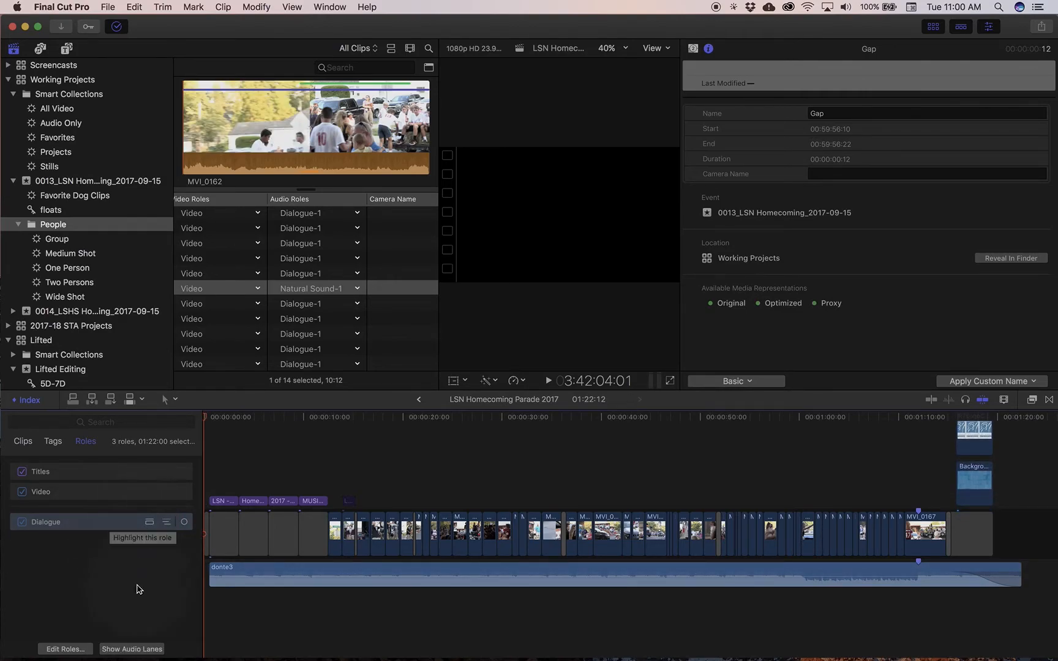
left_click(136, 649)
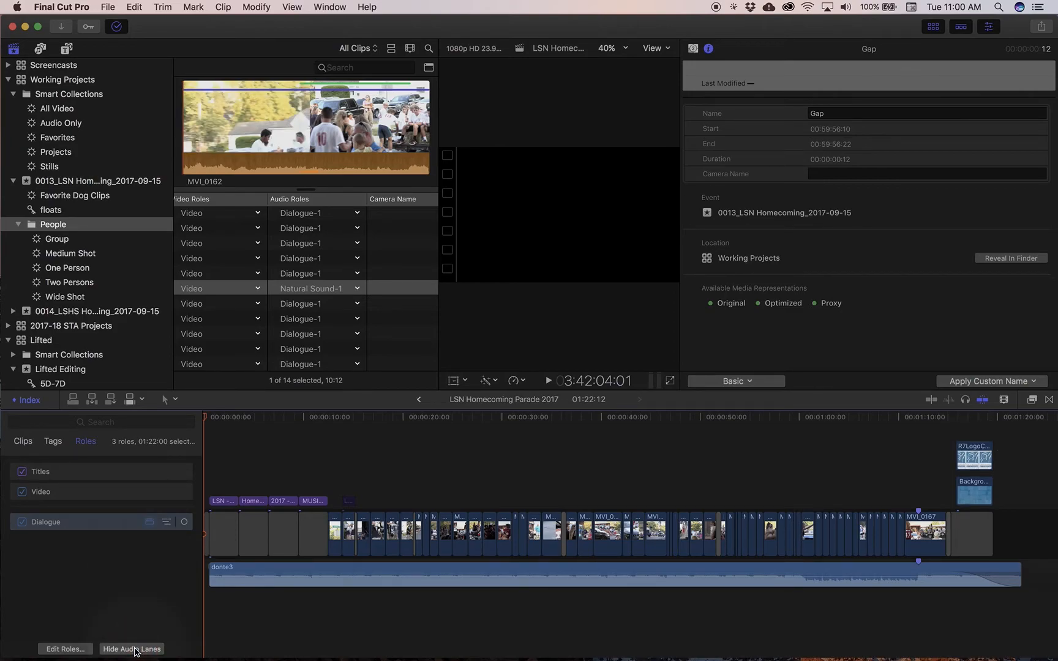